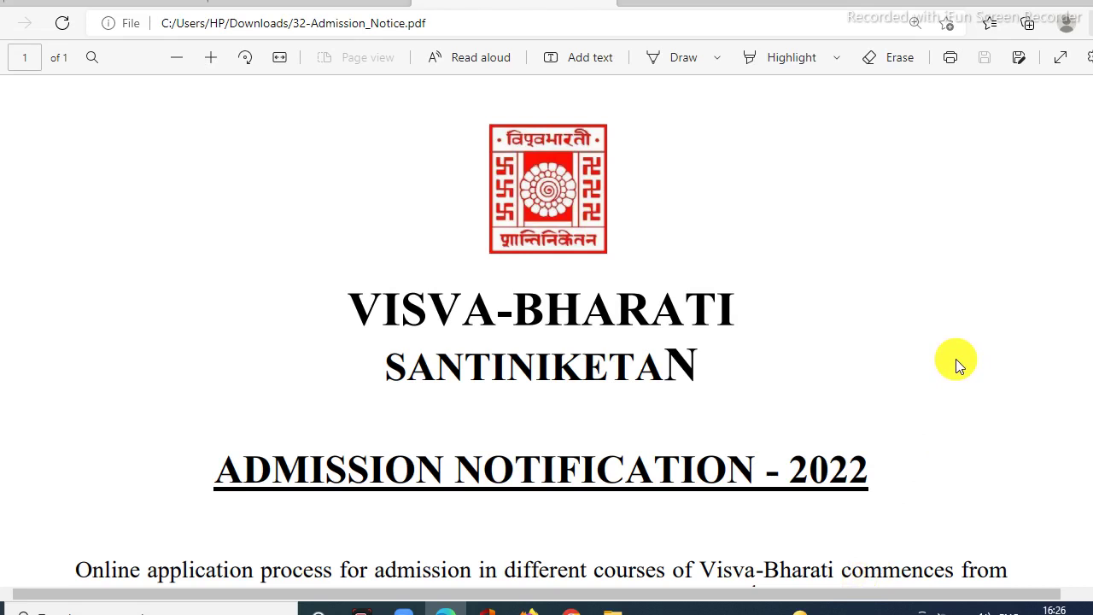
Look over the 2022 admission notice and open a new registration on the Visva-Bharati admission portal.
{"action": "scroll", "coordinate": [950, 345], "scroll_direction": "down", "scroll_amount": 2}
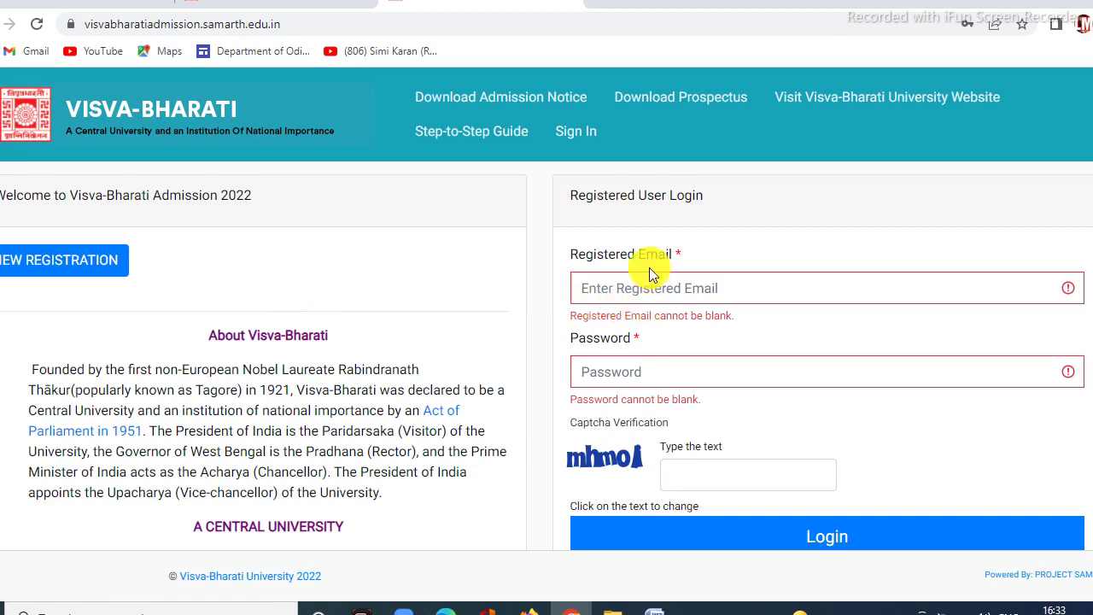
{"action": "left_click", "coordinate": [633, 289]}
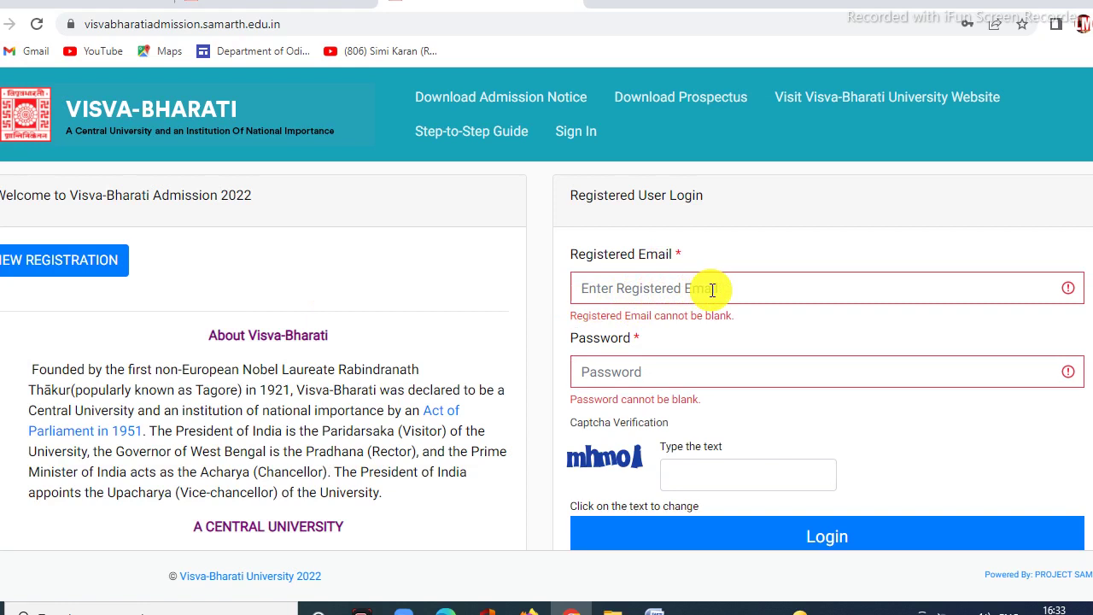
{"action": "left_click", "coordinate": [658, 371]}
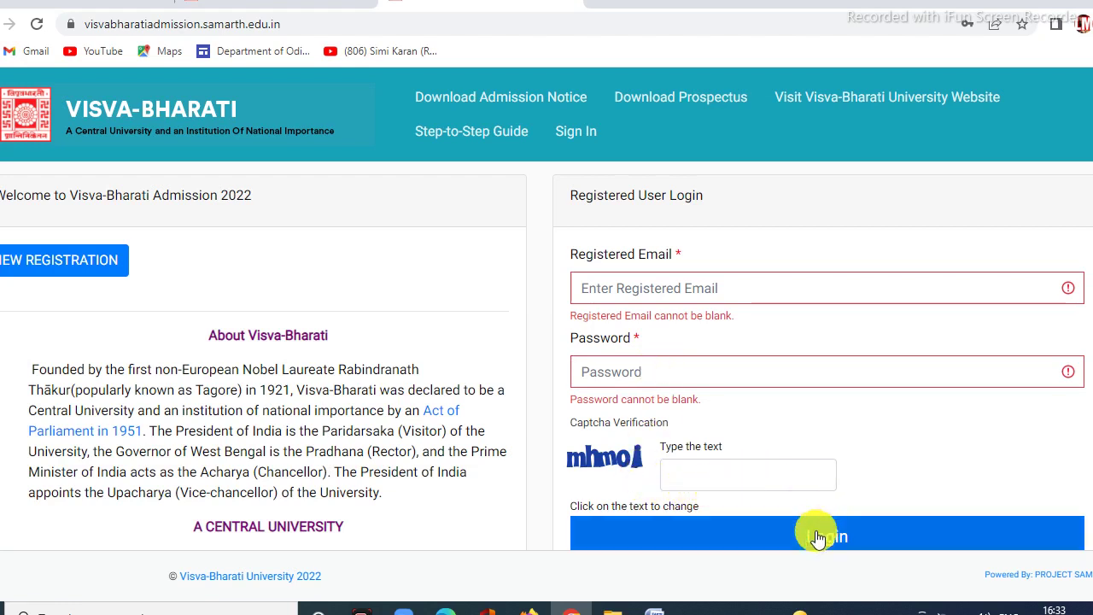
{"action": "left_click", "coordinate": [79, 270]}
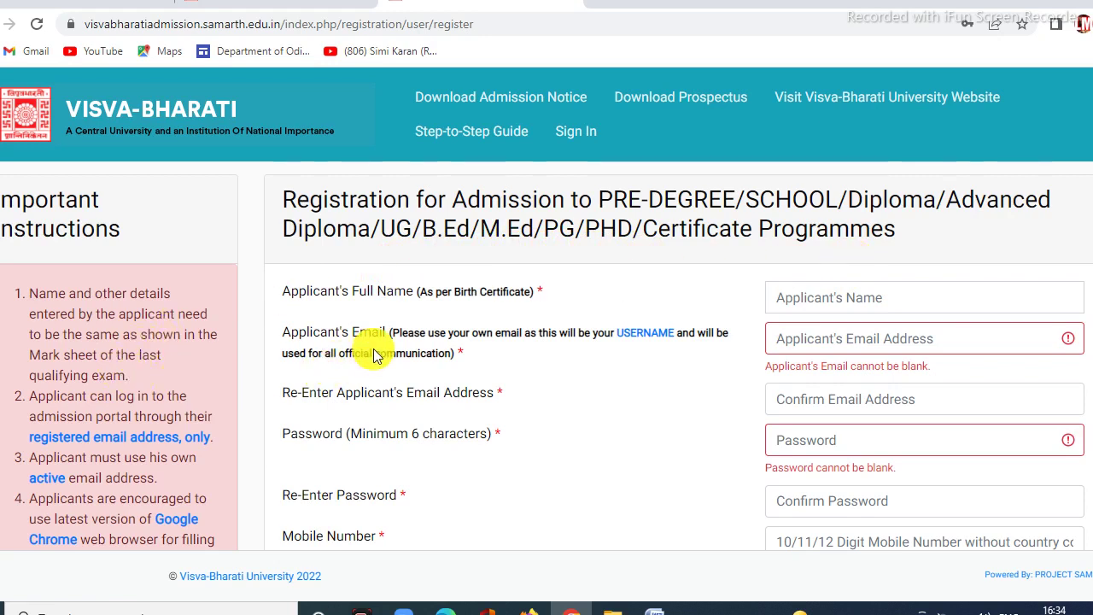
Review the registration form's required fields and the important instructions, including the documents applicants must keep ready.
{"action": "left_click", "coordinate": [322, 318]}
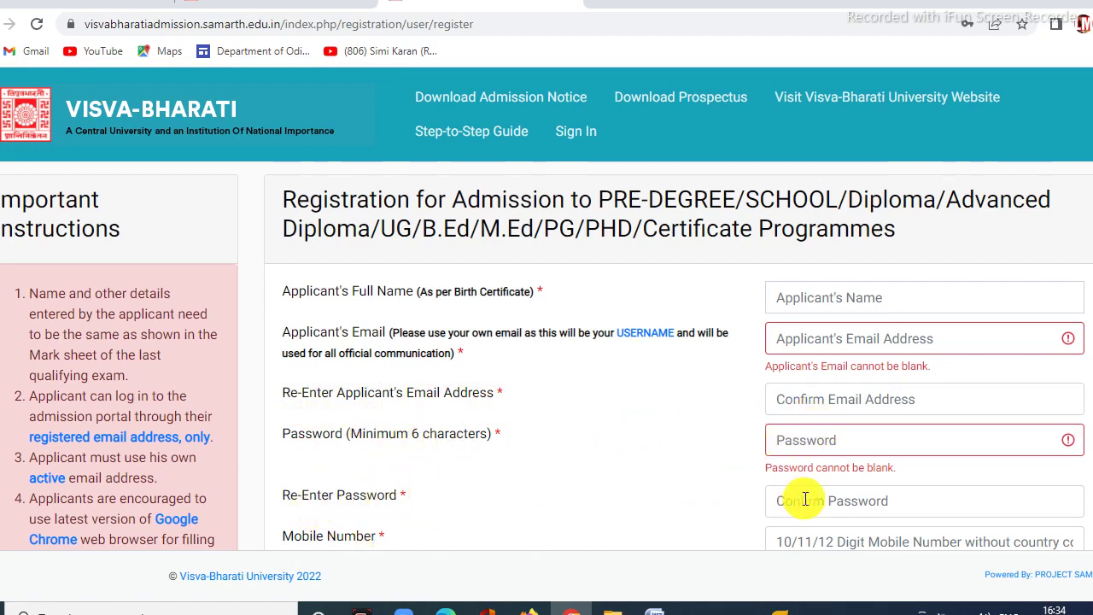
{"action": "scroll", "coordinate": [618, 460], "scroll_direction": "down", "scroll_amount": 1}
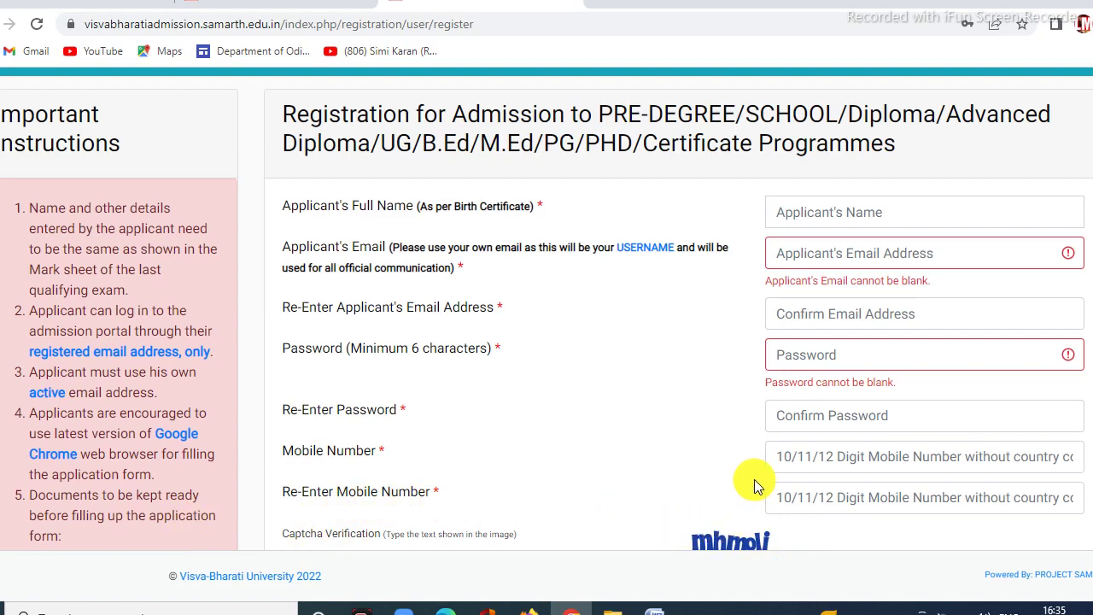
{"action": "scroll", "coordinate": [754, 479], "scroll_direction": "down", "scroll_amount": 2}
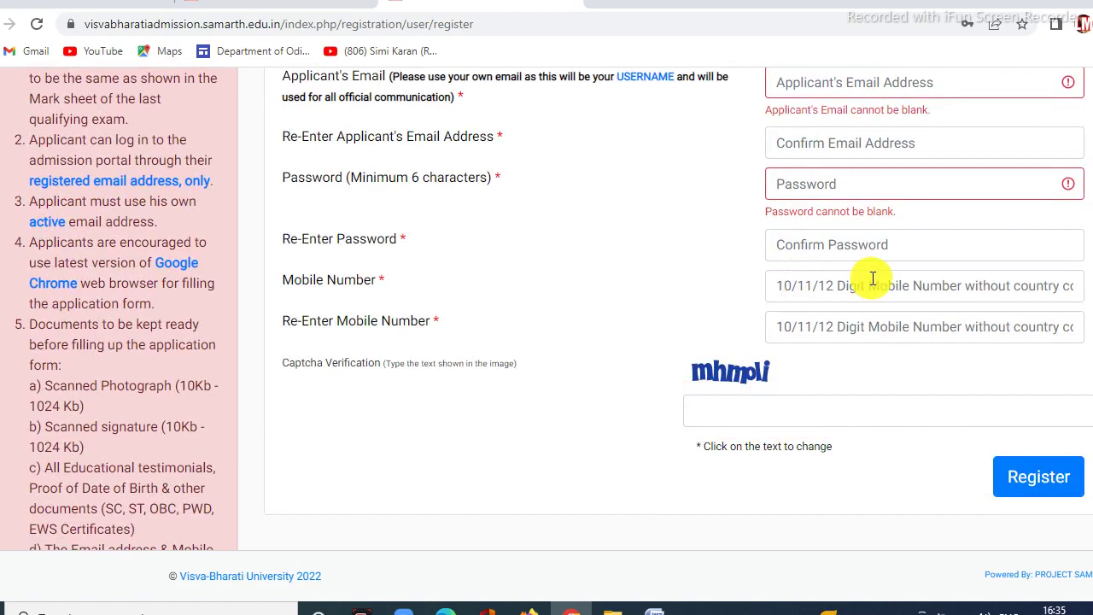
{"action": "scroll", "coordinate": [871, 282], "scroll_direction": "up", "scroll_amount": 1}
{"action": "scroll", "coordinate": [871, 281], "scroll_direction": "down", "scroll_amount": 1}
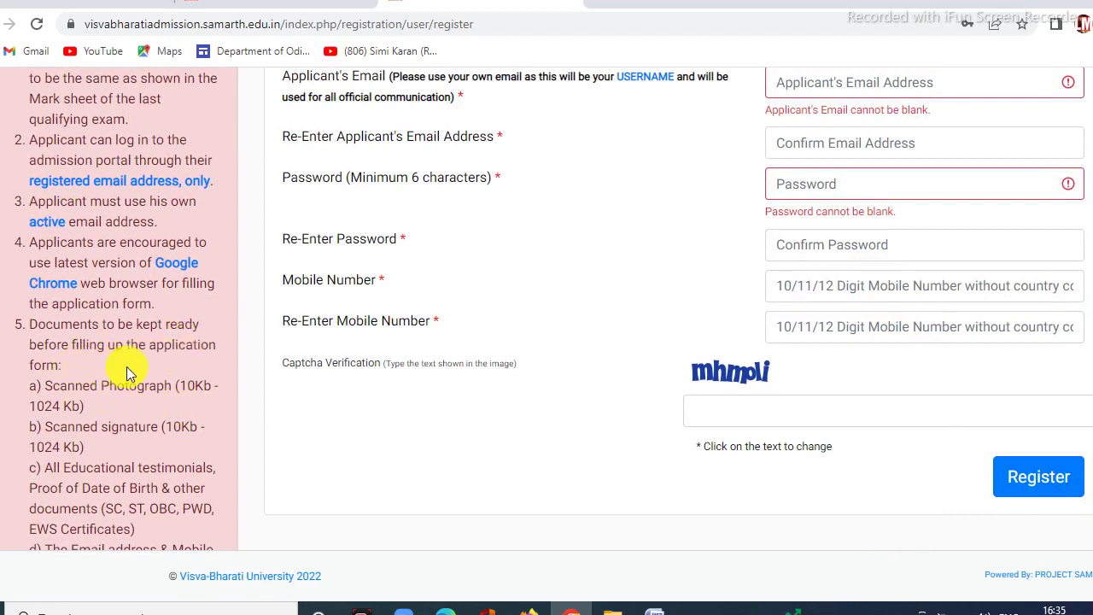
{"action": "scroll", "coordinate": [78, 377], "scroll_direction": "down", "scroll_amount": 1}
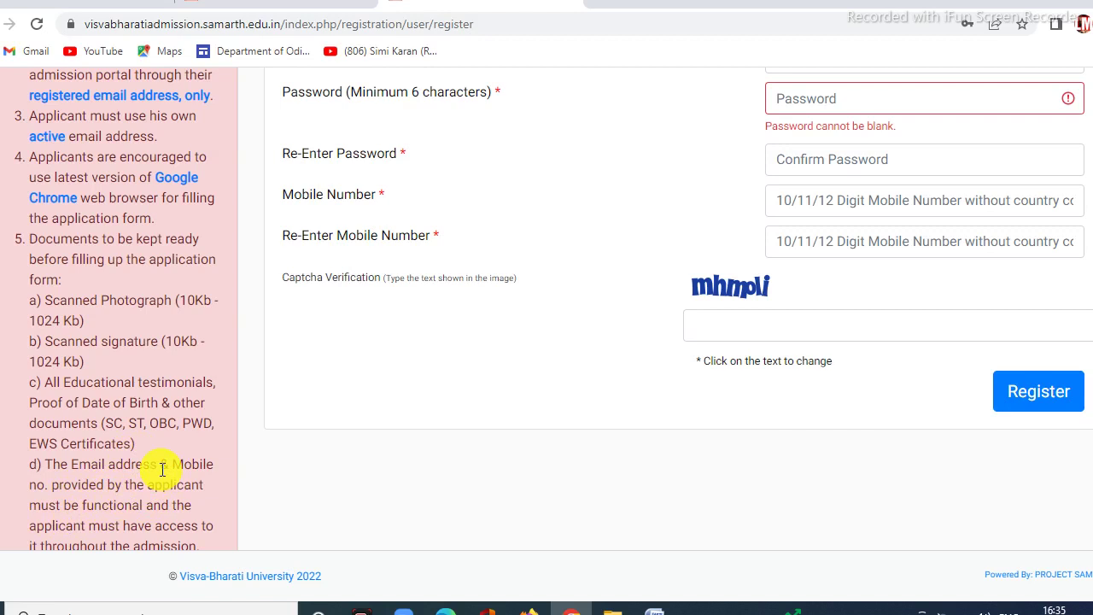
{"action": "scroll", "coordinate": [160, 469], "scroll_direction": "down", "scroll_amount": 1}
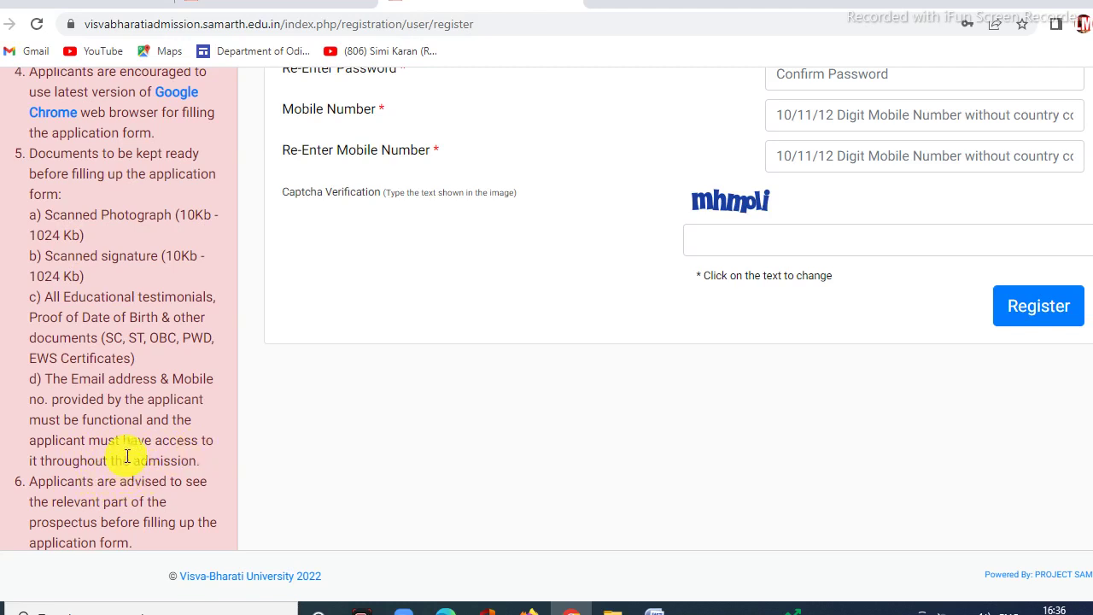
{"action": "scroll", "coordinate": [128, 455], "scroll_direction": "down", "scroll_amount": 1}
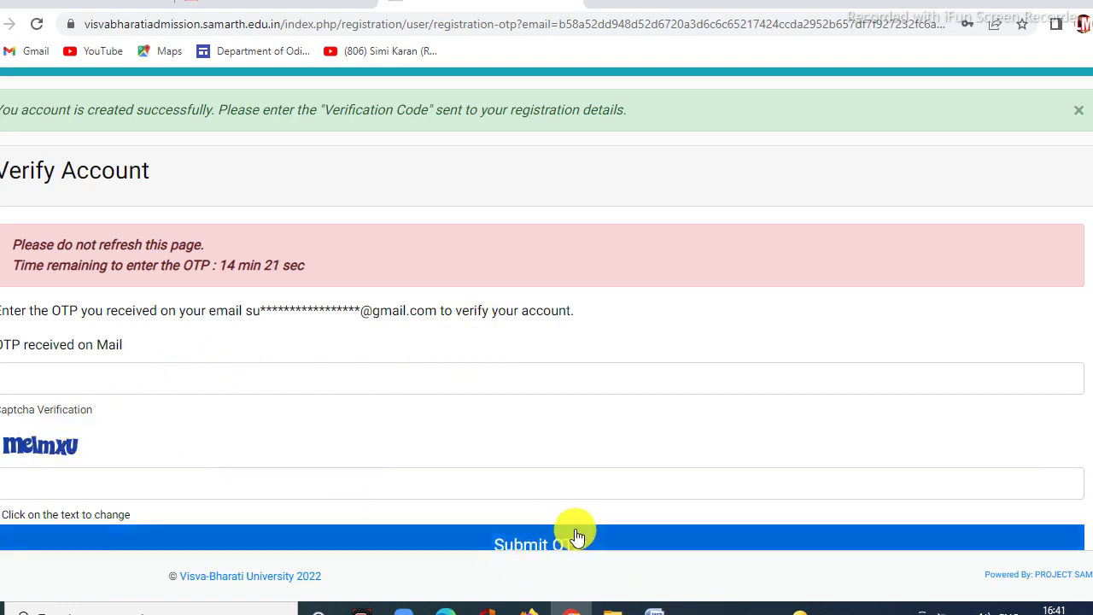
Verify the account by submitting the OTP received by email together with the captcha text.
{"action": "left_click", "coordinate": [866, 586]}
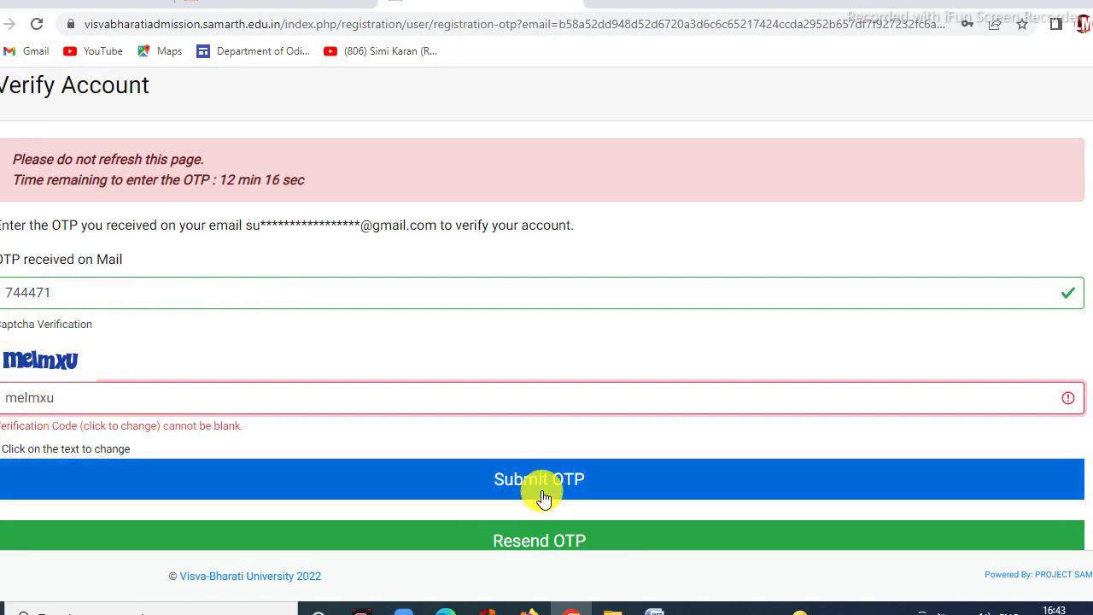
{"action": "left_click", "coordinate": [584, 495]}
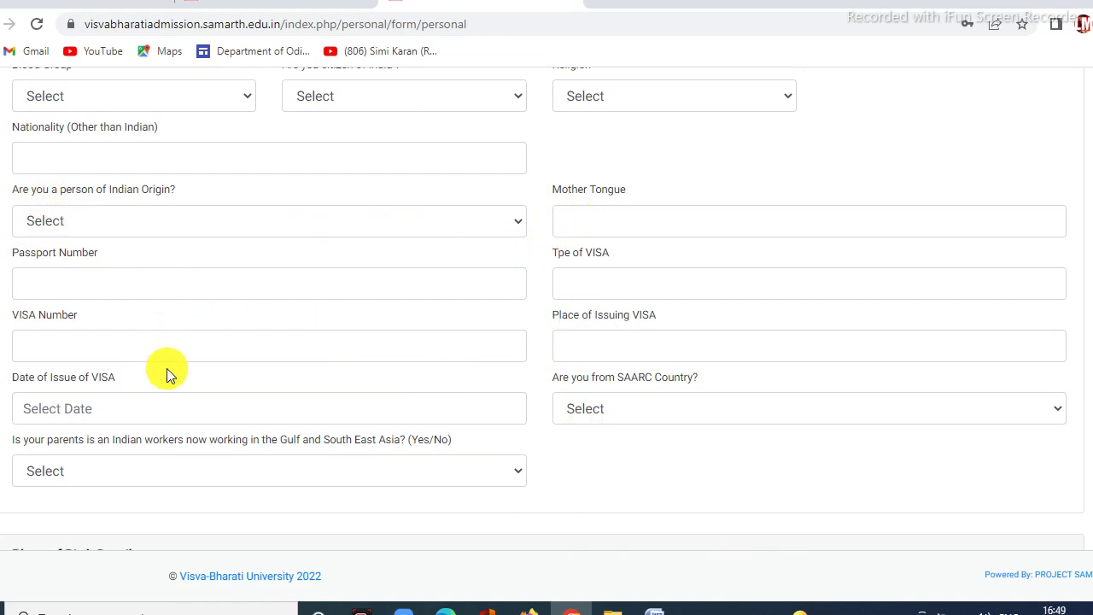
Examine the profile form's sections for nationality, place of birth, family, quota, address and bank details.
{"action": "scroll", "coordinate": [184, 369], "scroll_direction": "down", "scroll_amount": 5}
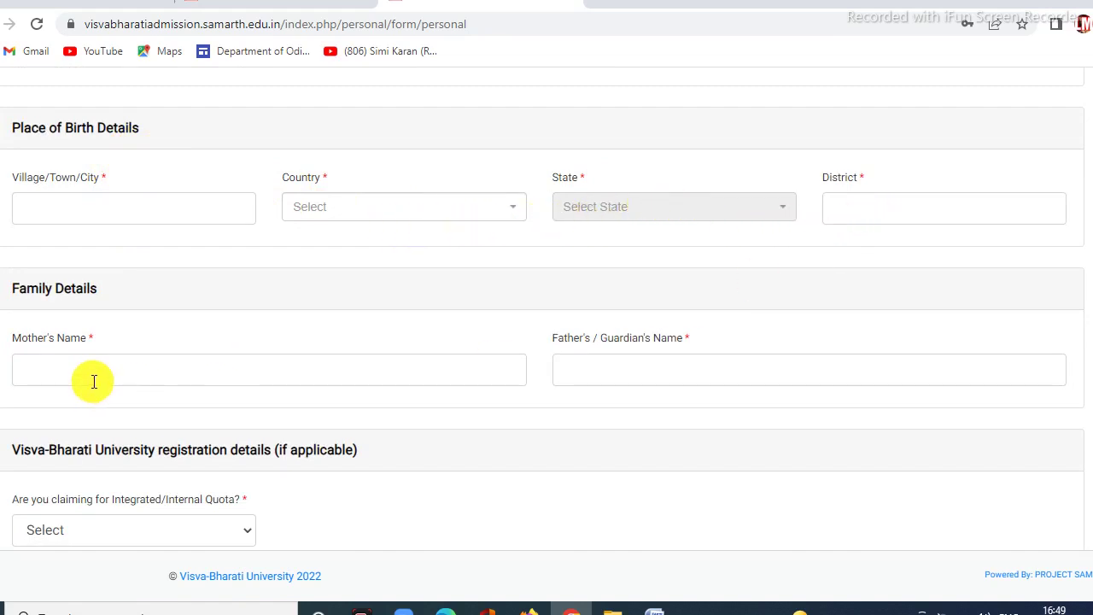
{"action": "scroll", "coordinate": [97, 373], "scroll_direction": "down", "scroll_amount": 1}
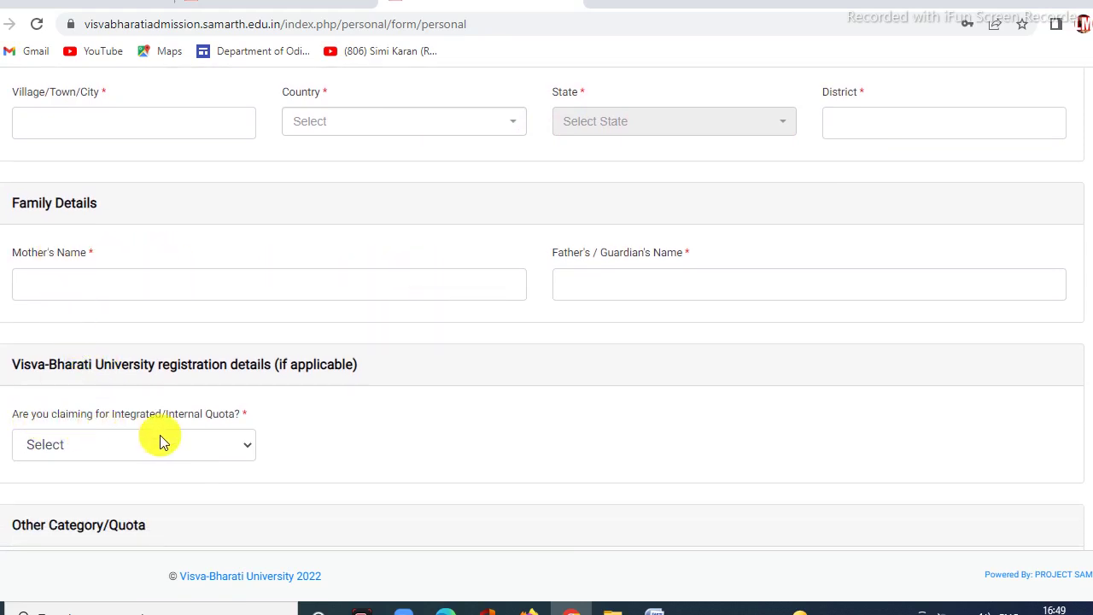
{"action": "scroll", "coordinate": [195, 406], "scroll_direction": "down", "scroll_amount": 1}
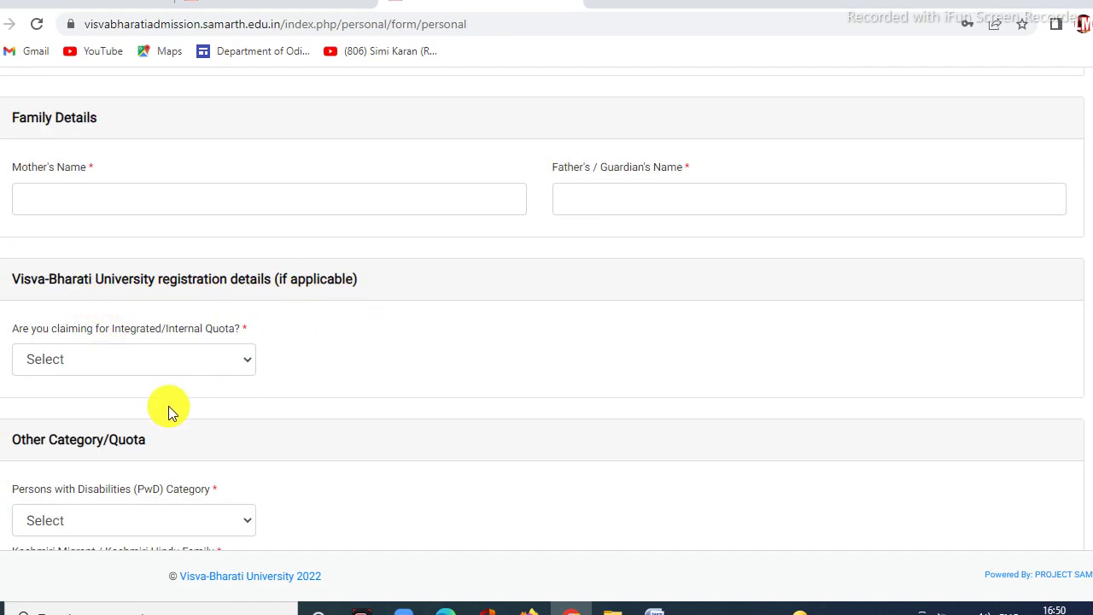
{"action": "scroll", "coordinate": [194, 401], "scroll_direction": "down", "scroll_amount": 1}
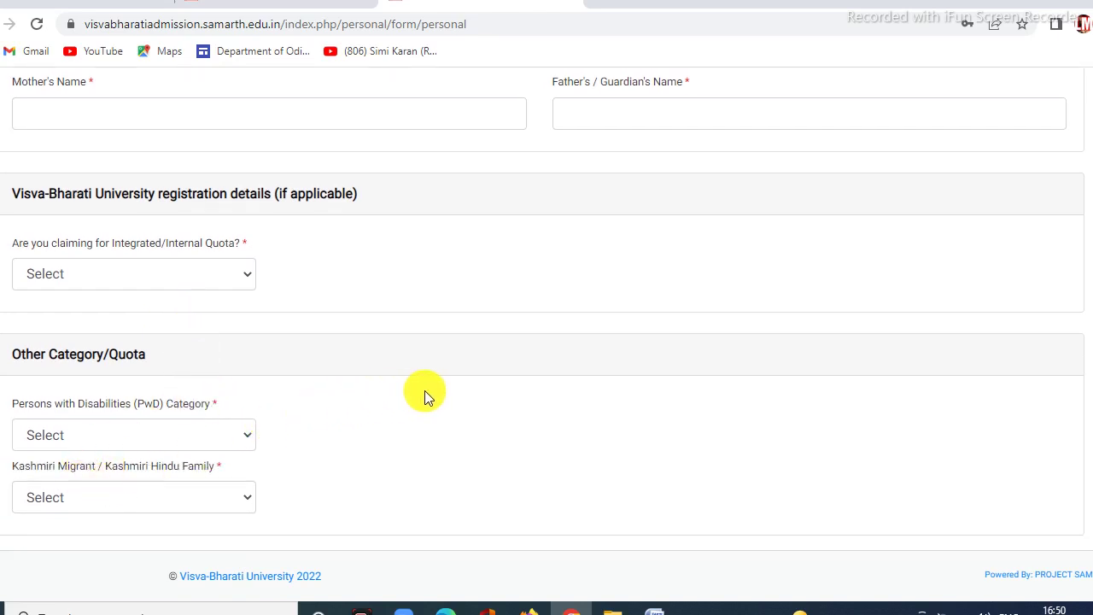
{"action": "scroll", "coordinate": [424, 392], "scroll_direction": "down", "scroll_amount": 3}
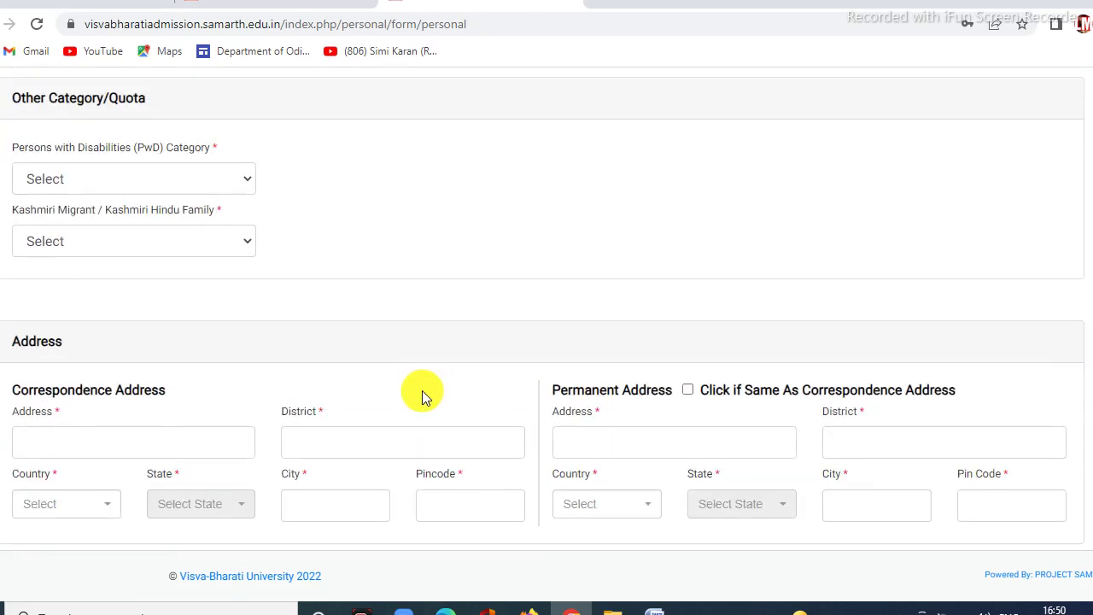
{"action": "scroll", "coordinate": [421, 390], "scroll_direction": "down", "scroll_amount": 3}
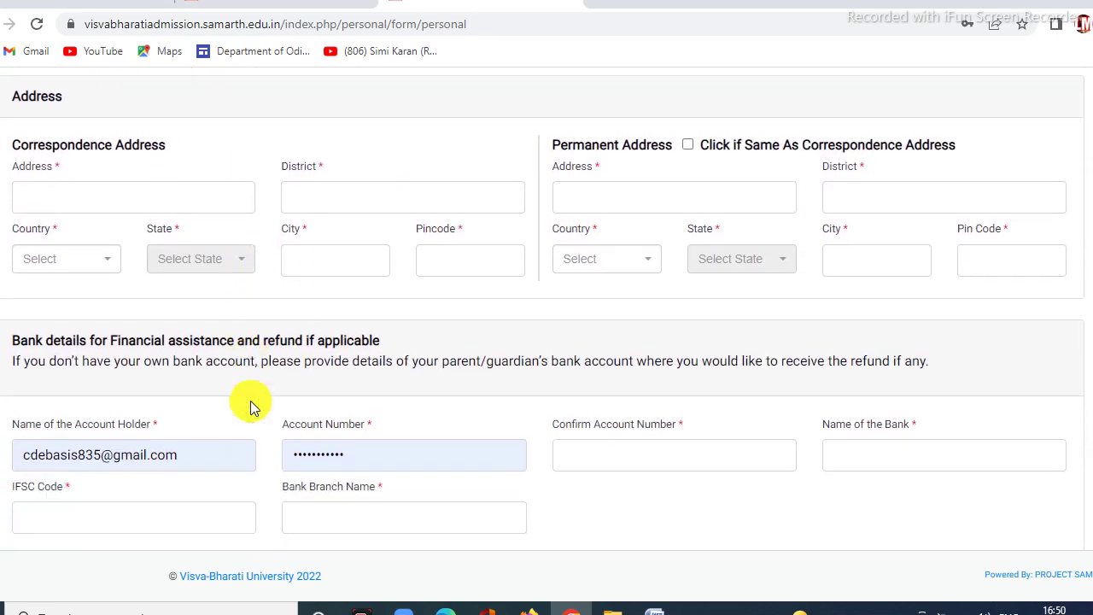
{"action": "scroll", "coordinate": [251, 401], "scroll_direction": "up", "scroll_amount": 4}
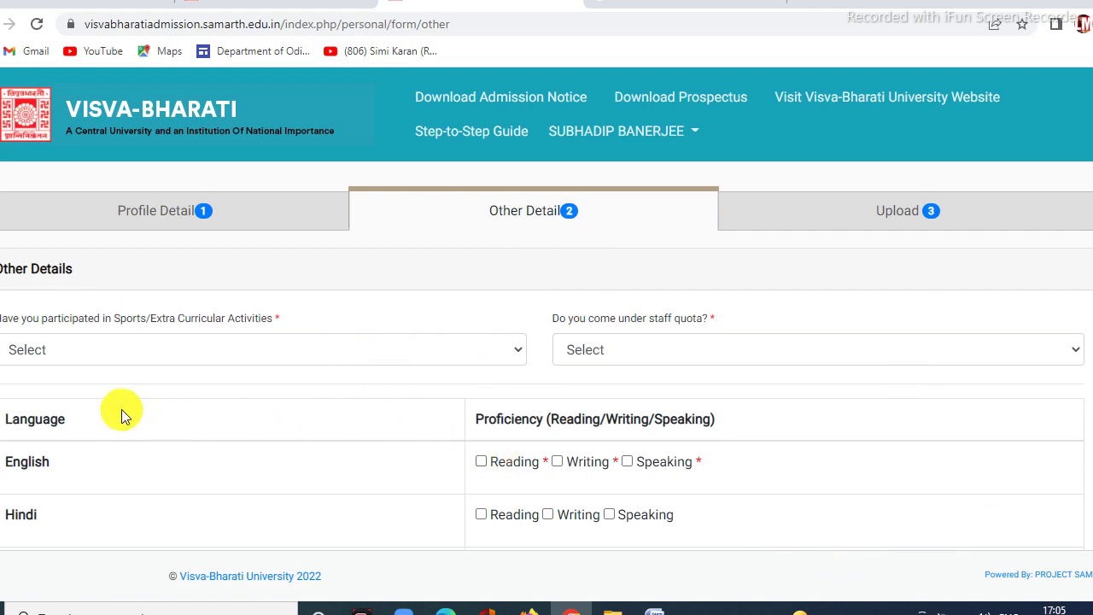
Answer No to both sports/extra-curricular participation and staff quota in the other details.
{"action": "scroll", "coordinate": [96, 394], "scroll_direction": "down", "scroll_amount": 1}
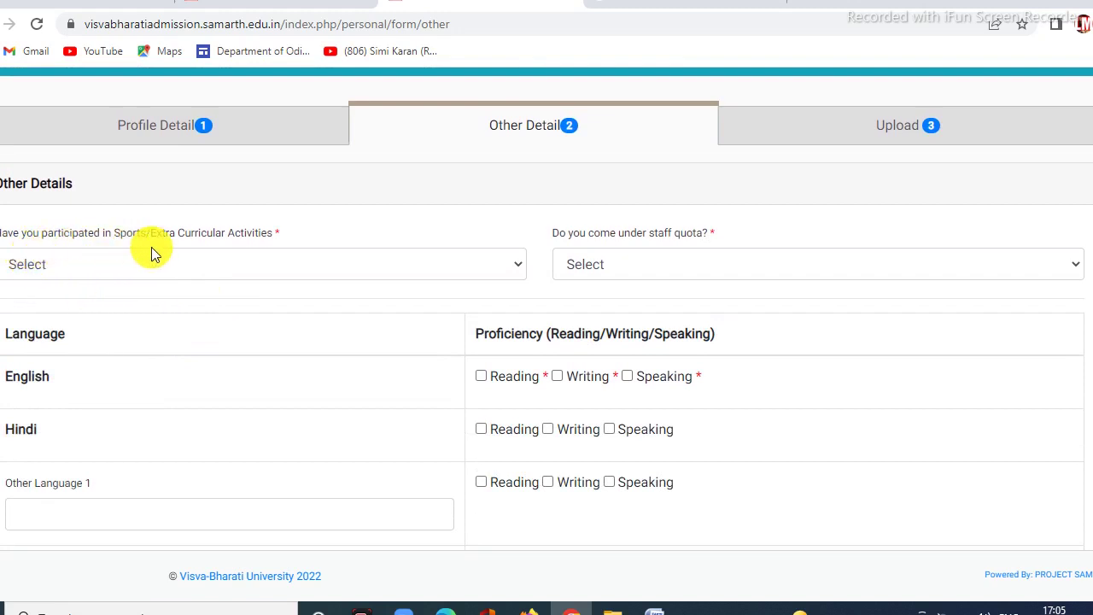
{"action": "left_click", "coordinate": [515, 267]}
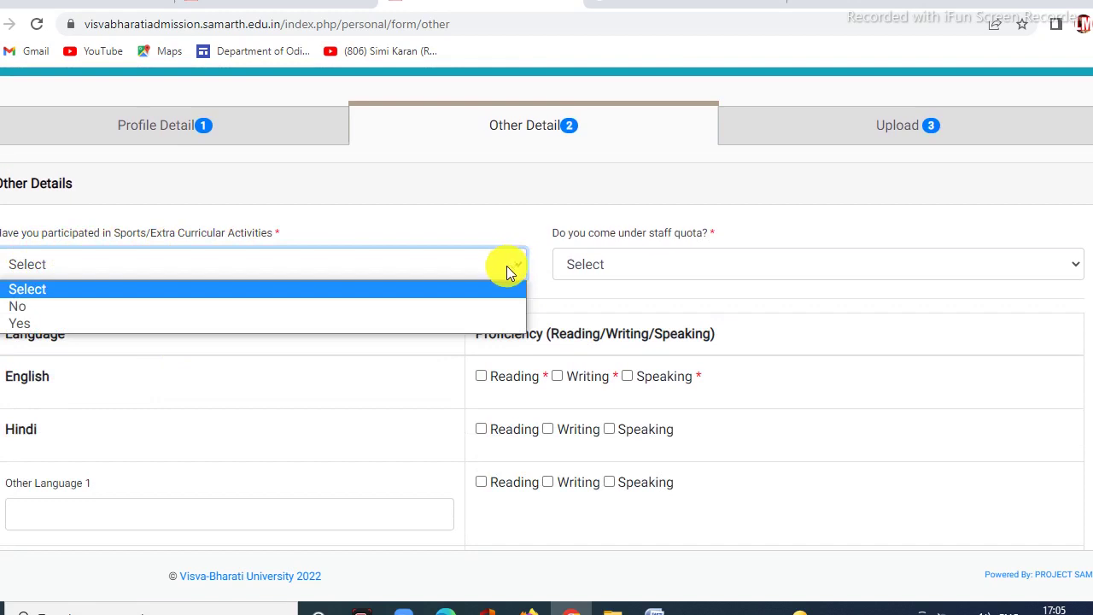
{"action": "left_click", "coordinate": [187, 305]}
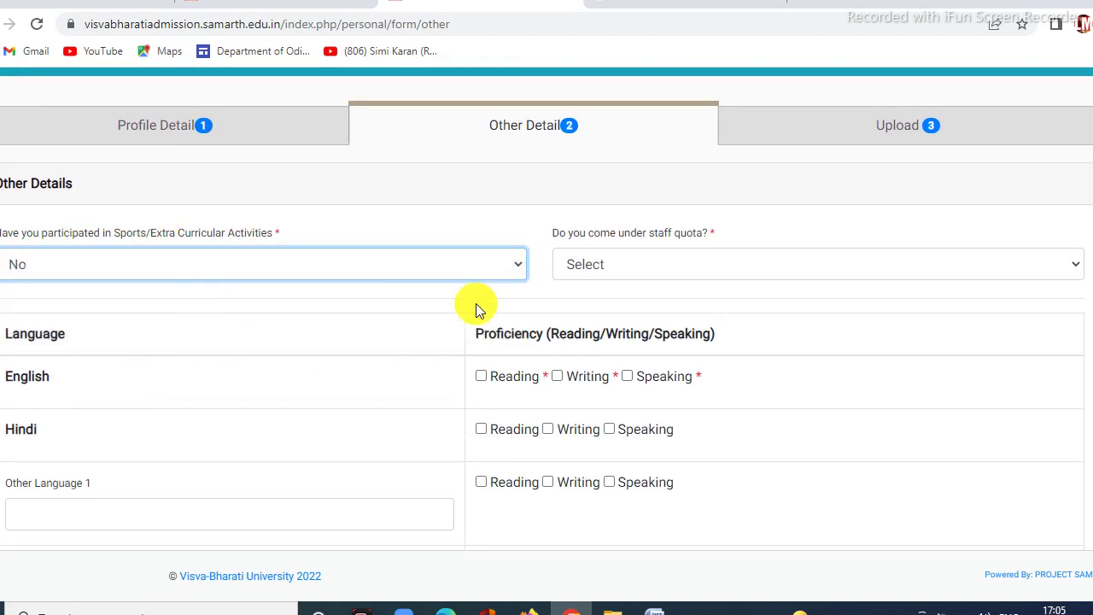
{"action": "left_click", "coordinate": [651, 264]}
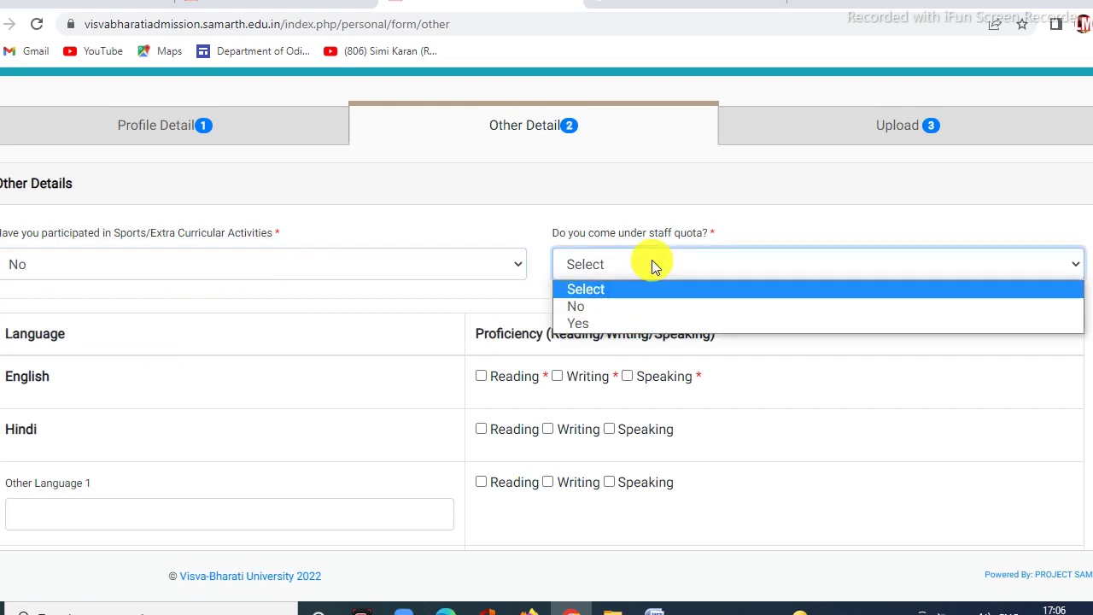
{"action": "left_click", "coordinate": [620, 303]}
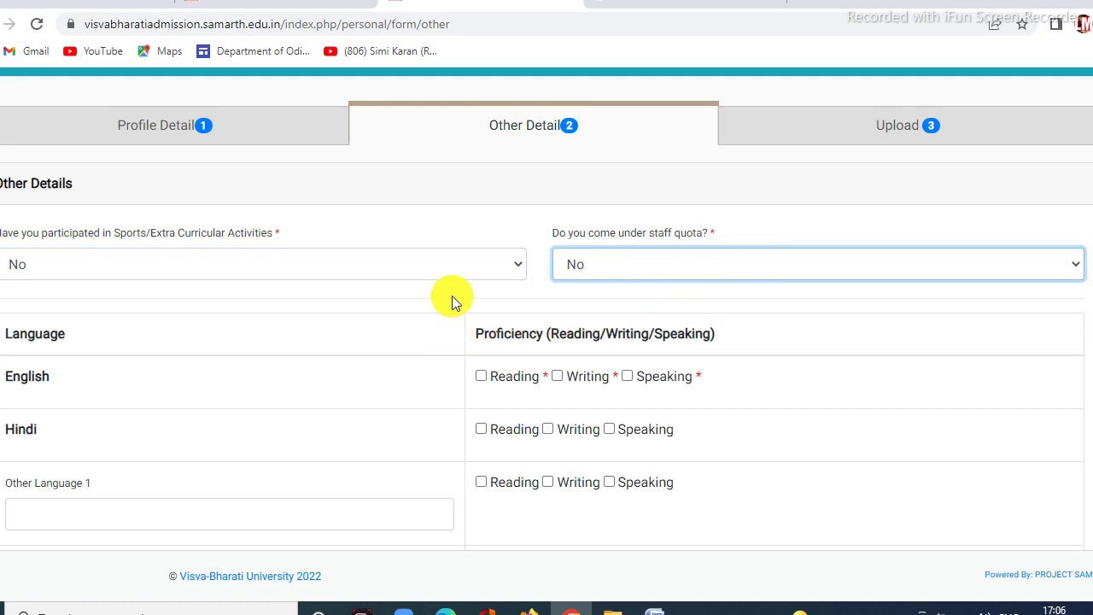
Mark reading, writing and speaking proficiency for both English and Hindi.
{"action": "scroll", "coordinate": [454, 294], "scroll_direction": "down", "scroll_amount": 1}
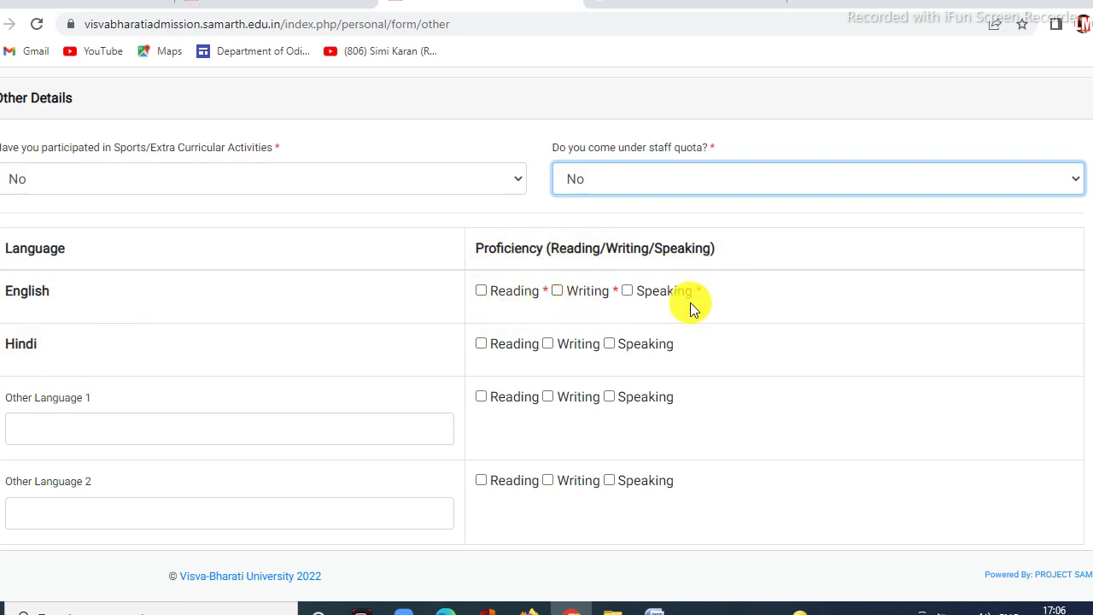
{"action": "left_click", "coordinate": [492, 292]}
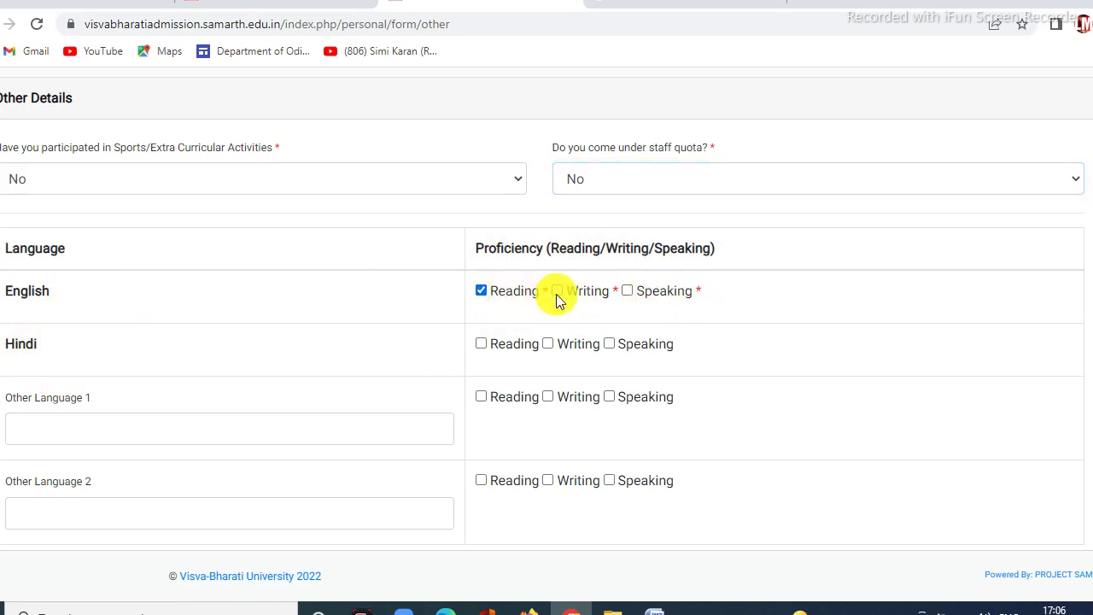
{"action": "left_click", "coordinate": [626, 291]}
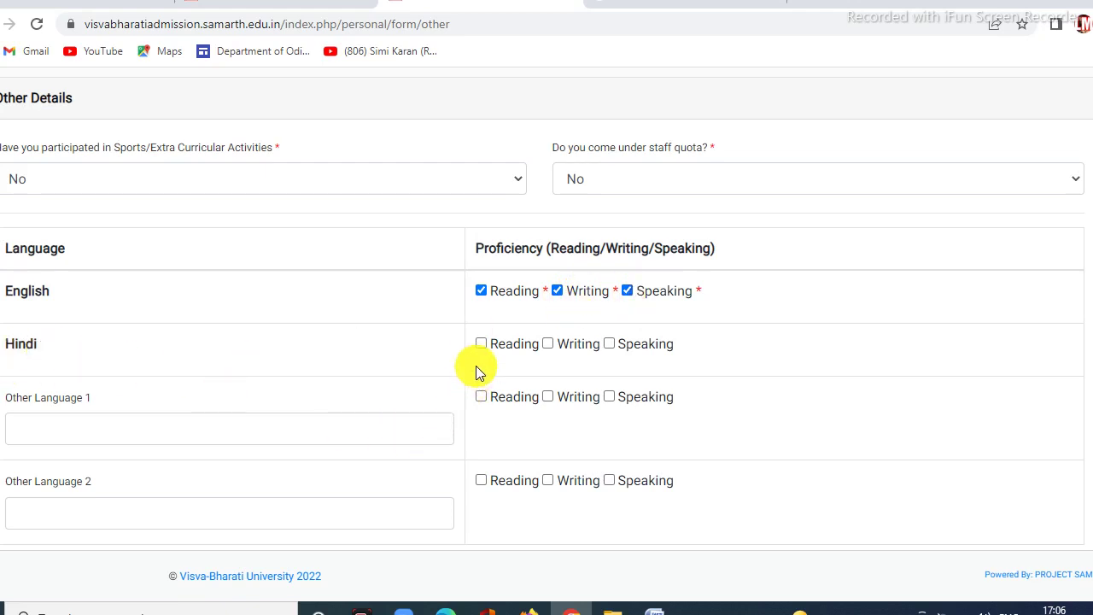
{"action": "left_click", "coordinate": [503, 344]}
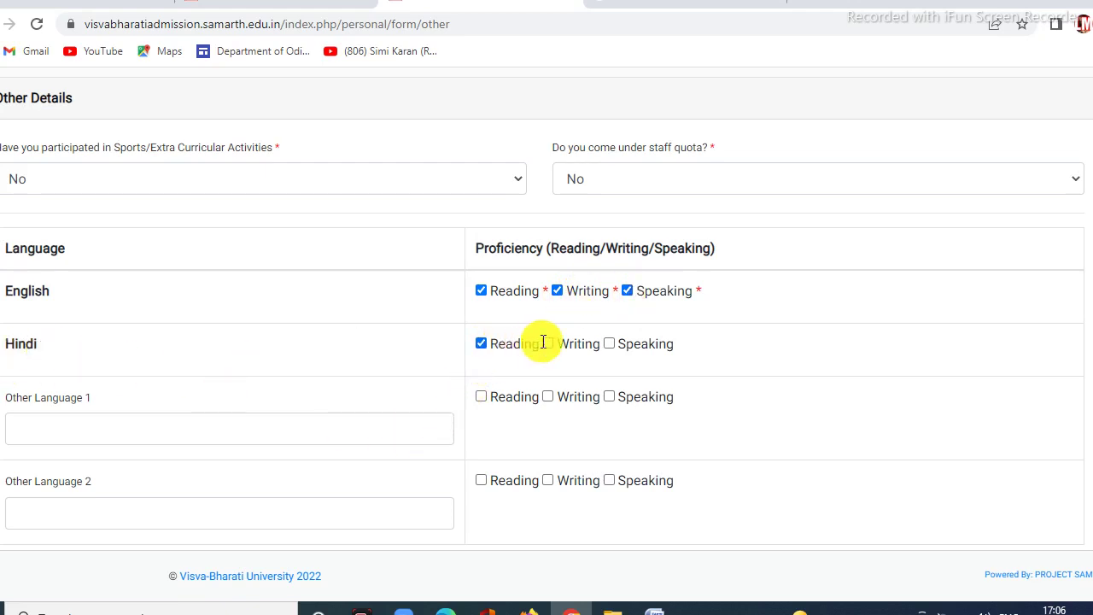
{"action": "left_click", "coordinate": [548, 345]}
{"action": "left_click", "coordinate": [609, 344]}
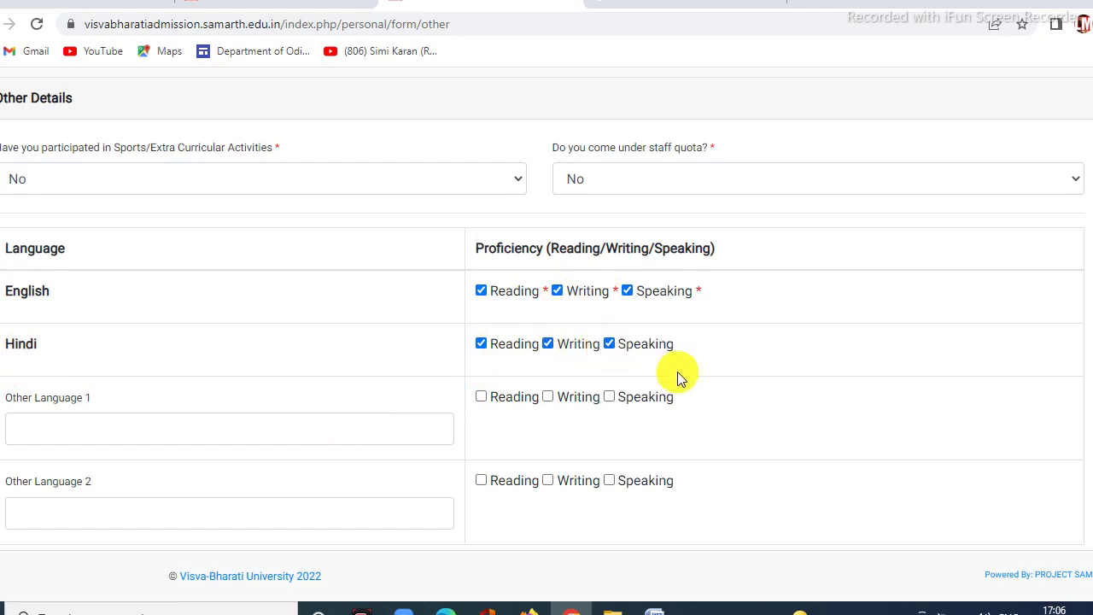
Add Bengali as Other Language 1 and mark its reading, writing and speaking proficiency.
{"action": "scroll", "coordinate": [170, 402], "scroll_direction": "down", "scroll_amount": 1}
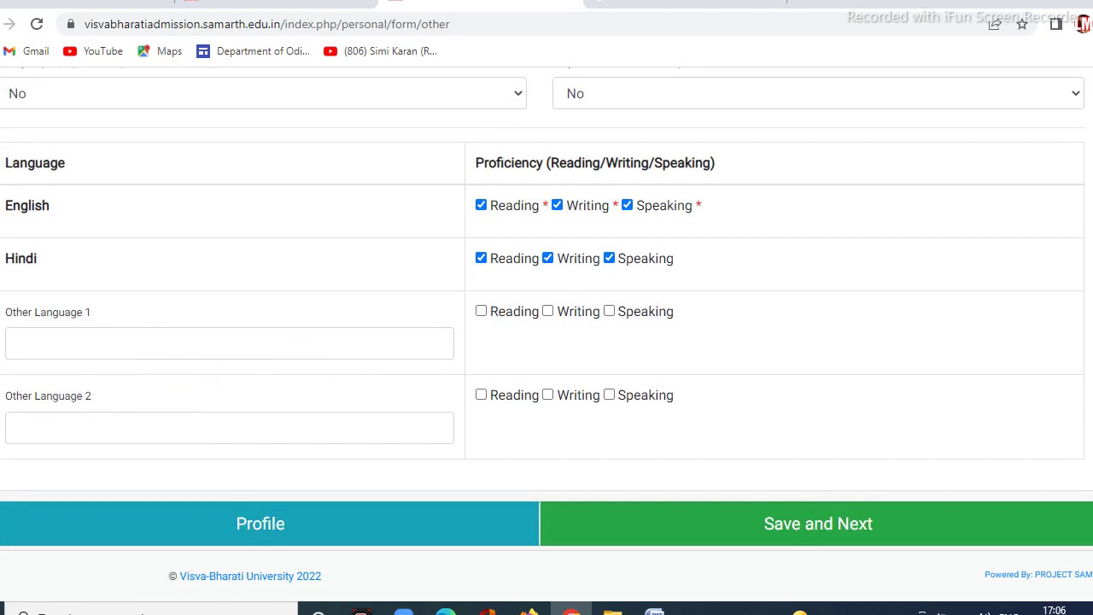
{"action": "left_click", "coordinate": [39, 341]}
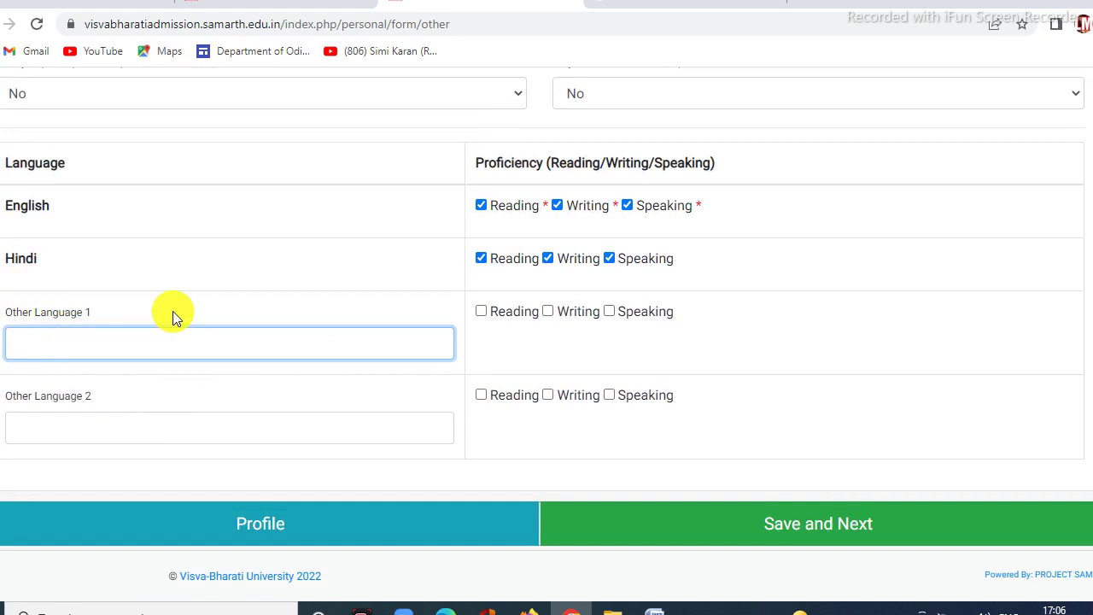
{"action": "type", "text": "Bengali"}
{"action": "left_click", "coordinate": [481, 311]}
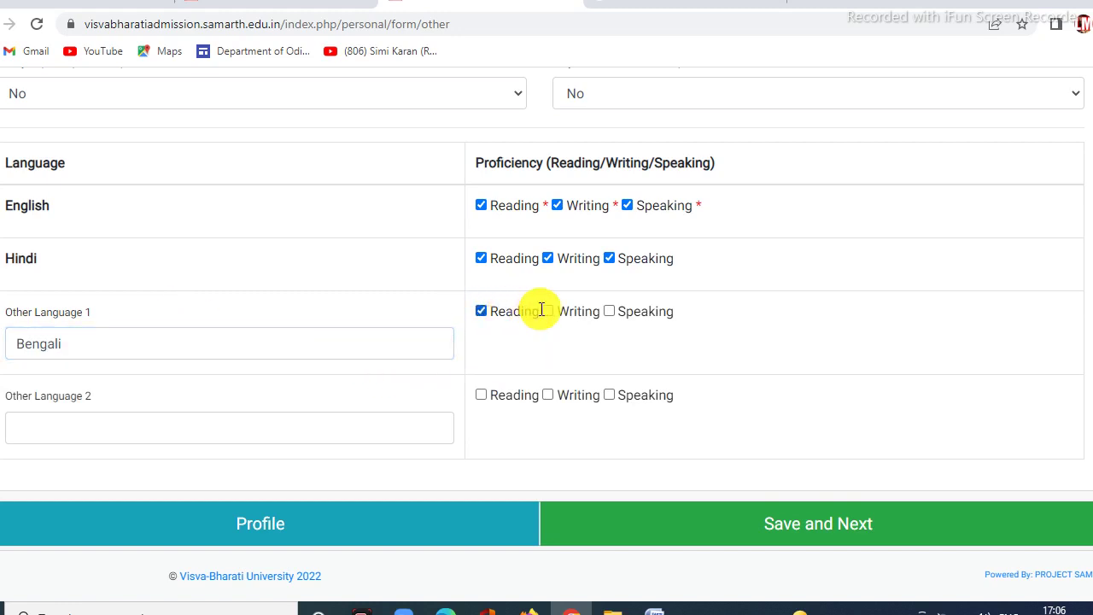
{"action": "left_click", "coordinate": [548, 311]}
{"action": "left_click", "coordinate": [606, 313]}
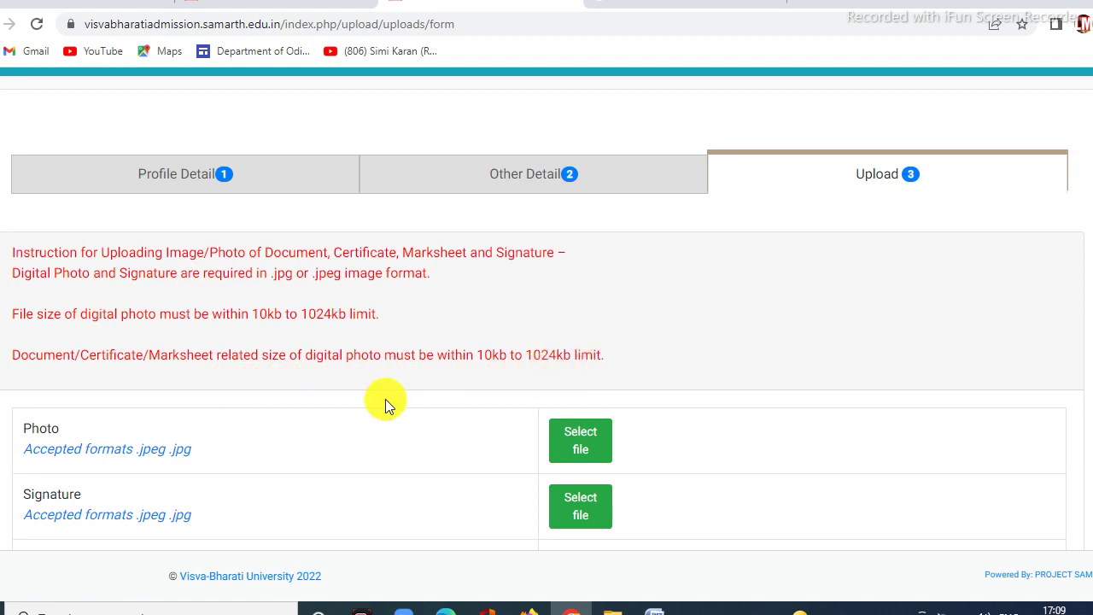
Look through the upload page's instructions and required files, including the photo and signature.
{"action": "scroll", "coordinate": [381, 398], "scroll_direction": "down", "scroll_amount": 1}
{"action": "scroll", "coordinate": [382, 398], "scroll_direction": "down", "scroll_amount": 1}
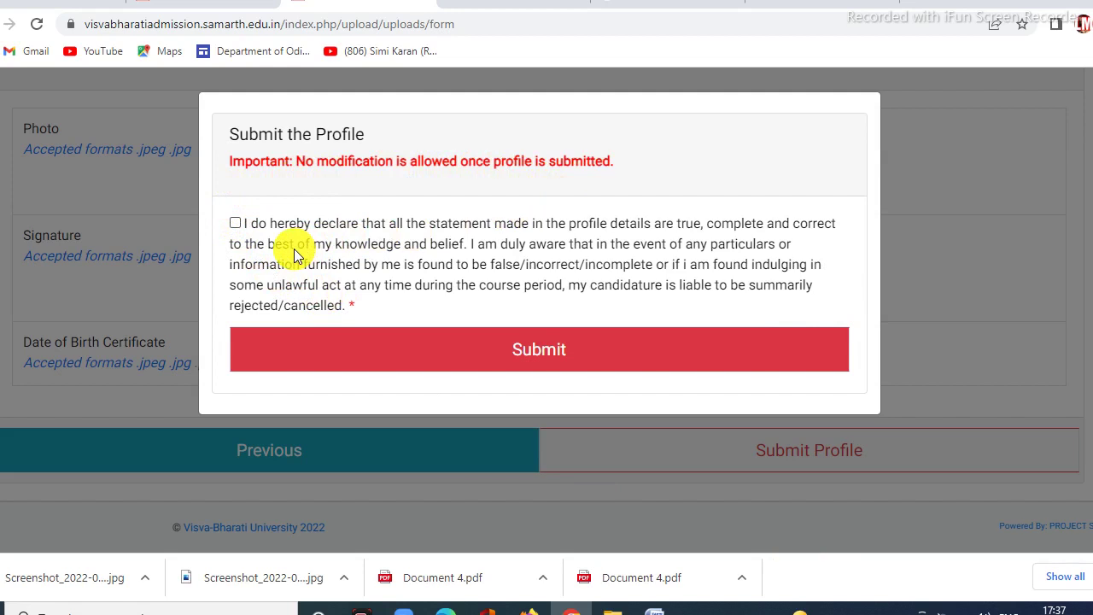
Accept the declaration that the profile statements are true and submit the profile.
{"action": "left_click", "coordinate": [236, 224]}
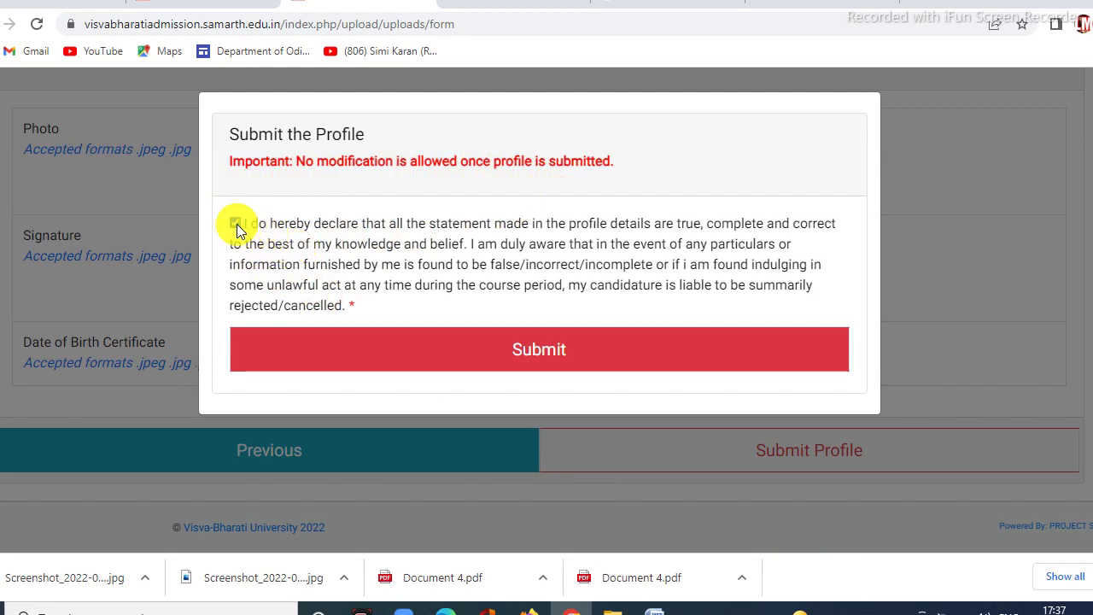
{"action": "left_click", "coordinate": [528, 363]}
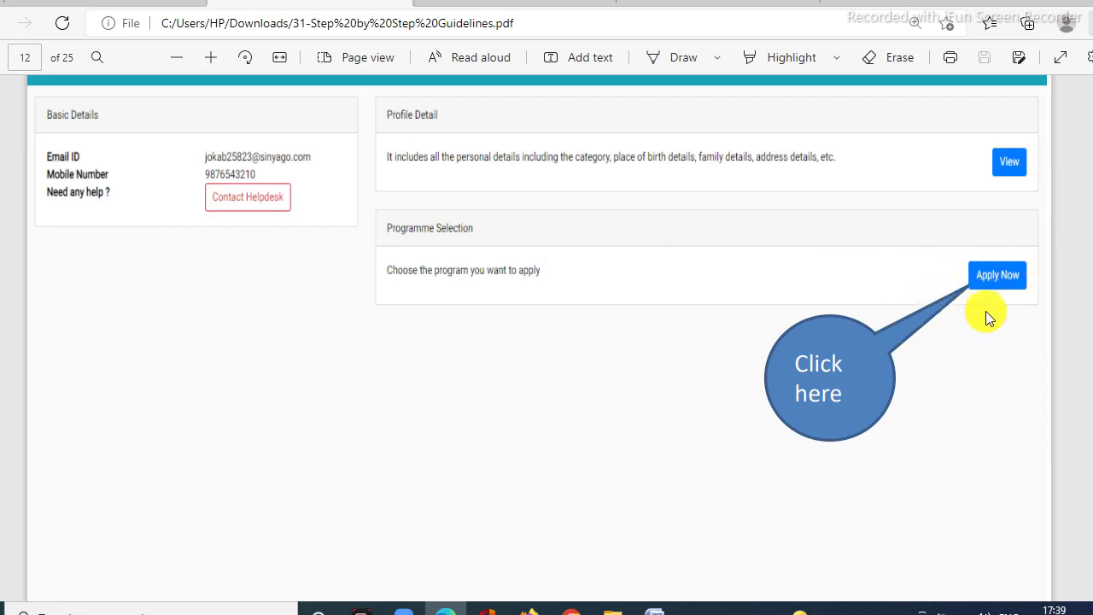
Switch from the PDF guidelines back to the admission portal in Chrome and set the programme level to MASTER (Post-Graduation Programmes).
{"action": "key", "text": "alt+Tab"}
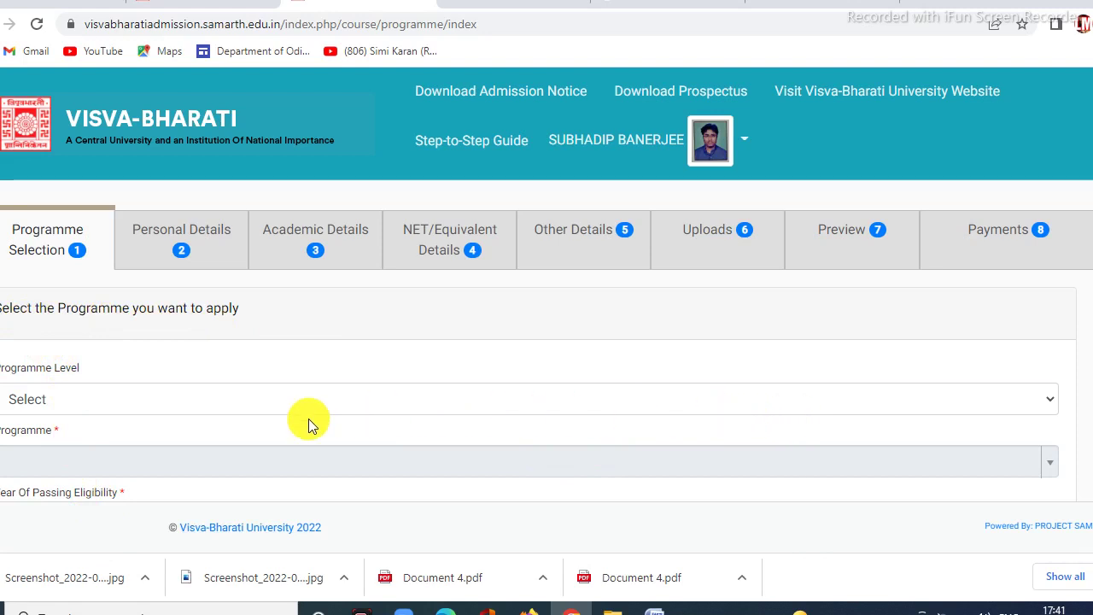
{"action": "left_click", "coordinate": [1041, 407]}
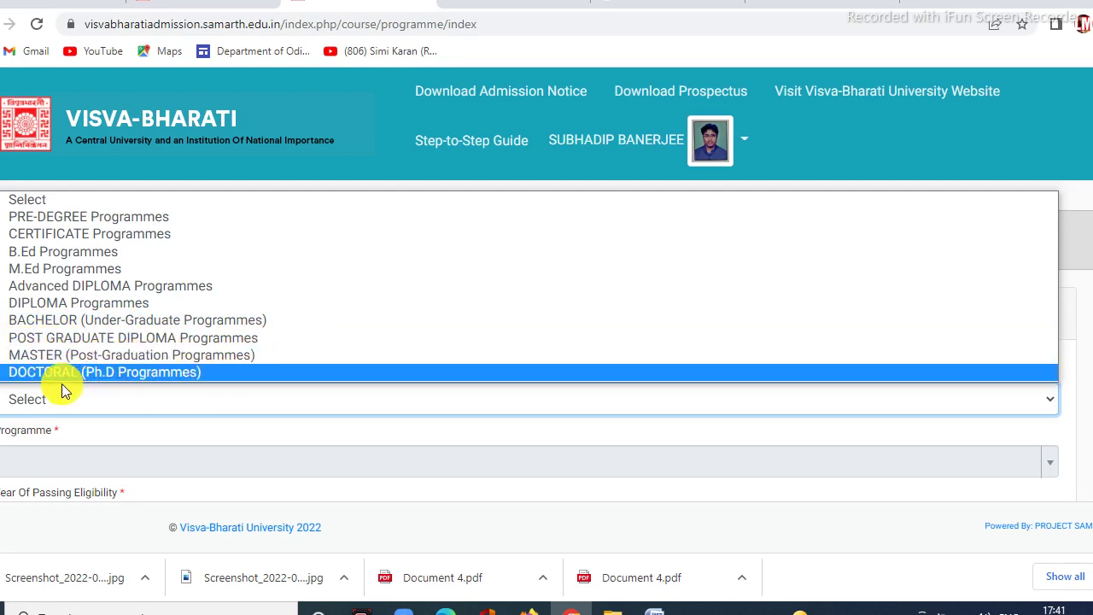
{"action": "left_click", "coordinate": [867, 586]}
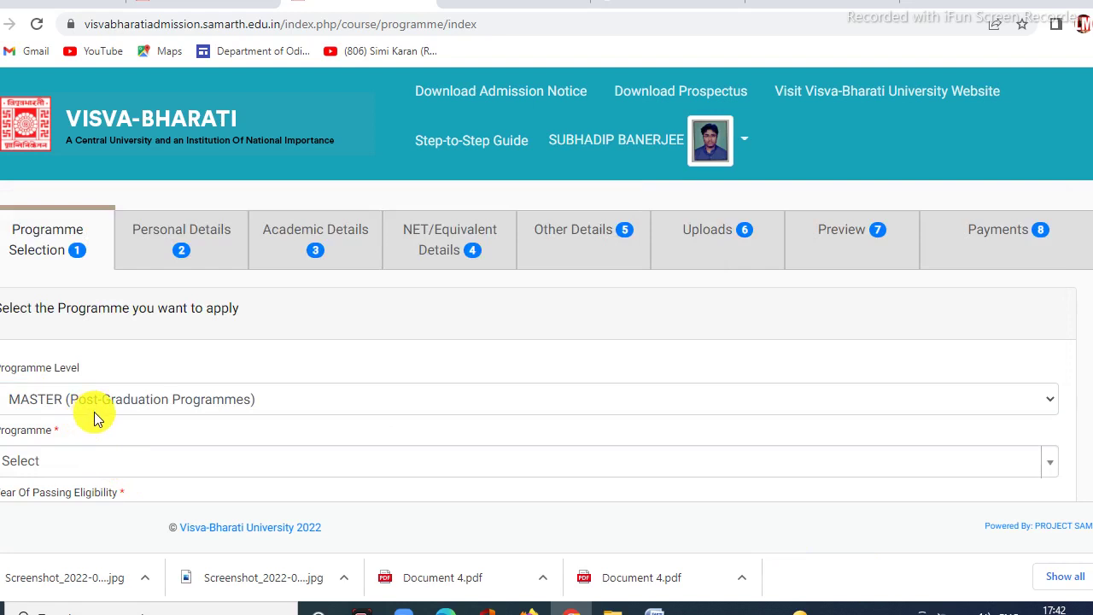
Choose MSW-Social Work as the programme to apply for.
{"action": "left_click", "coordinate": [89, 463]}
{"action": "scroll", "coordinate": [90, 367], "scroll_direction": "down", "scroll_amount": 3}
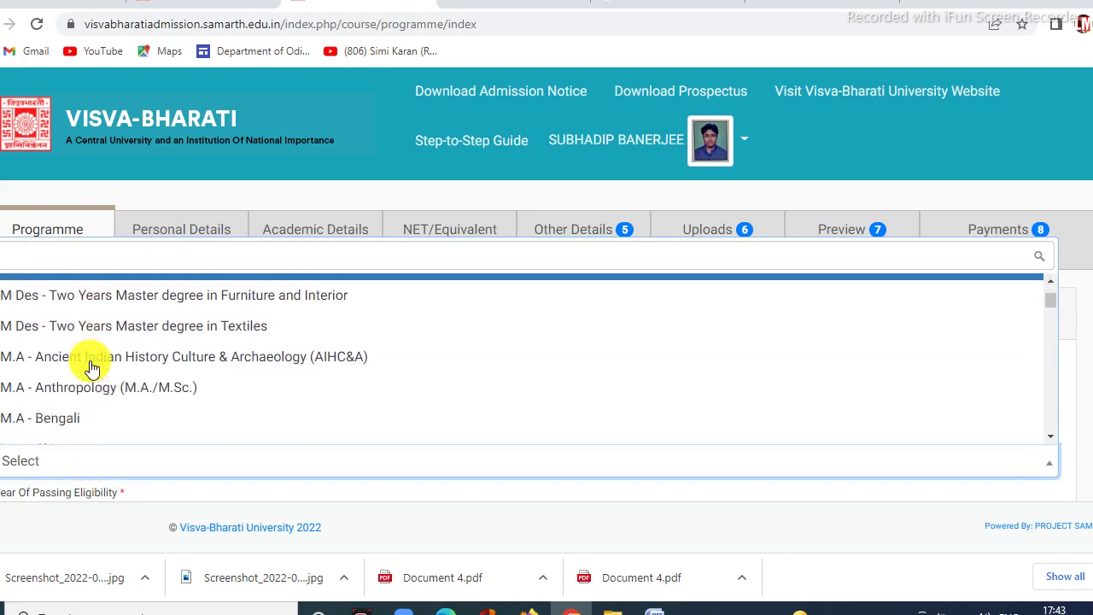
{"action": "scroll", "coordinate": [168, 383], "scroll_direction": "down", "scroll_amount": 3}
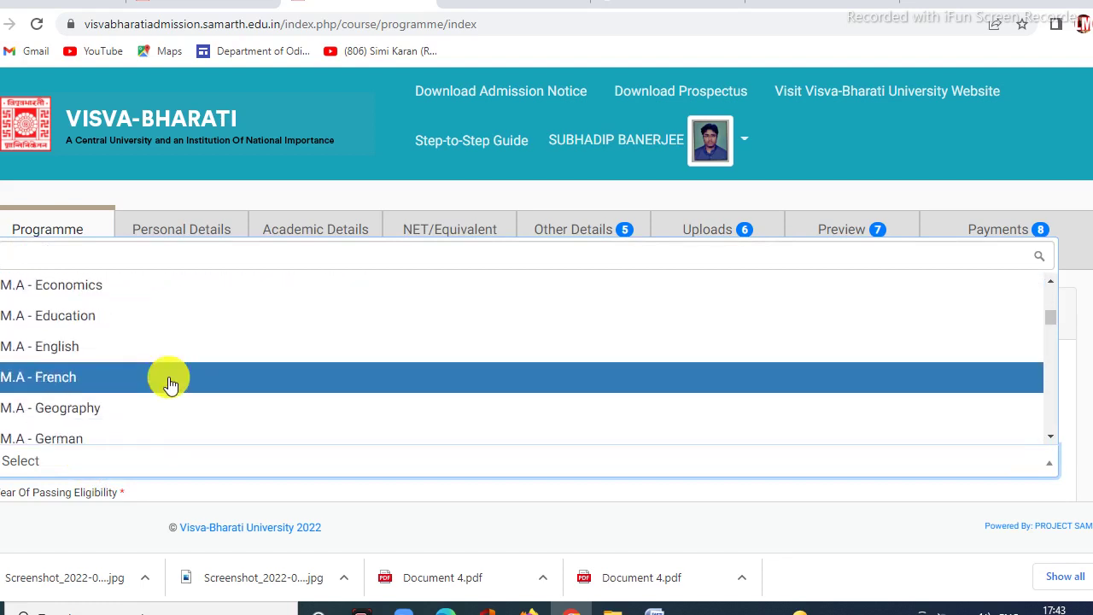
{"action": "scroll", "coordinate": [169, 384], "scroll_direction": "down", "scroll_amount": 3}
{"action": "scroll", "coordinate": [169, 384], "scroll_direction": "down", "scroll_amount": 7}
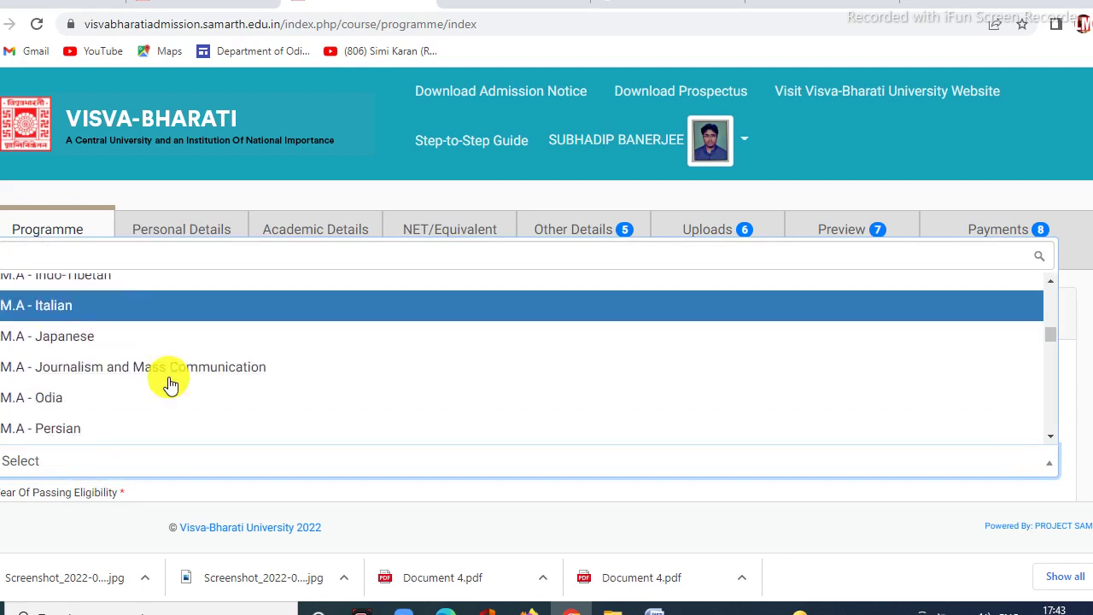
{"action": "scroll", "coordinate": [169, 384], "scroll_direction": "down", "scroll_amount": 10}
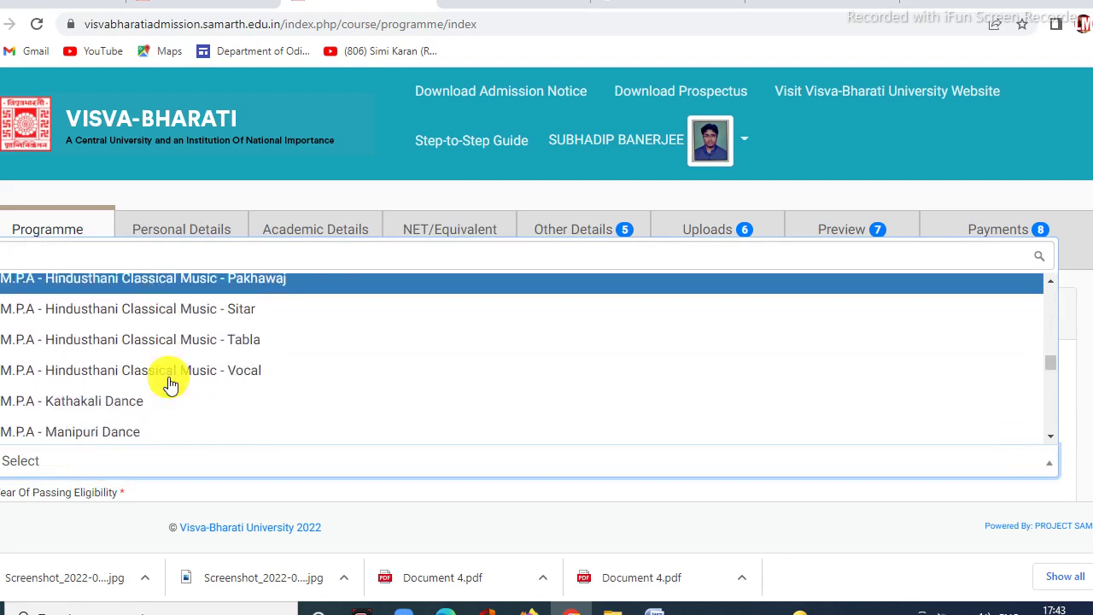
{"action": "scroll", "coordinate": [169, 385], "scroll_direction": "down", "scroll_amount": 10}
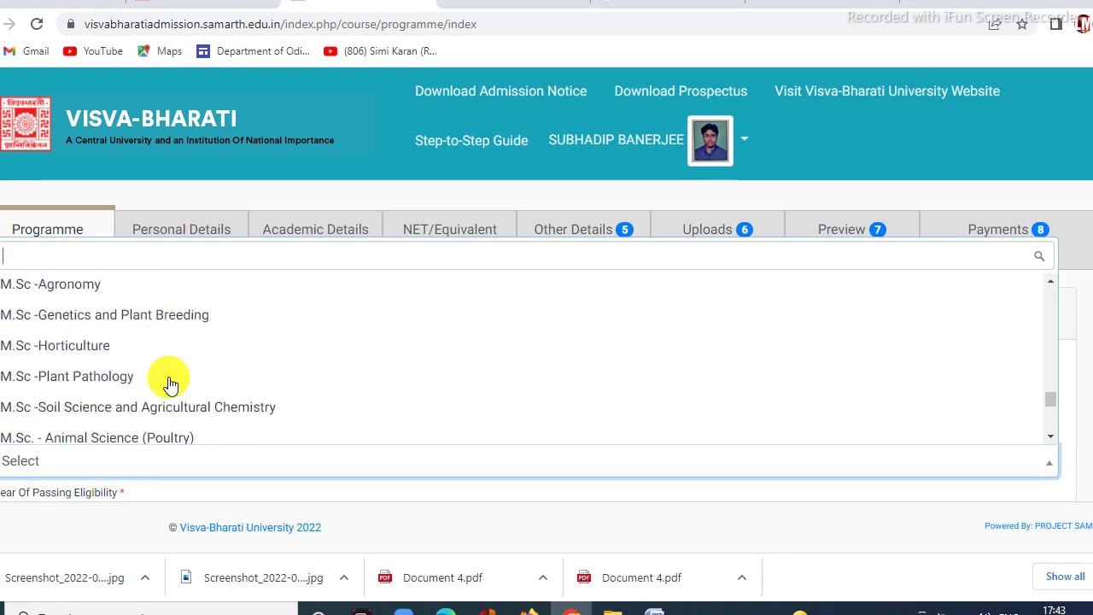
{"action": "scroll", "coordinate": [169, 384], "scroll_direction": "down", "scroll_amount": 1}
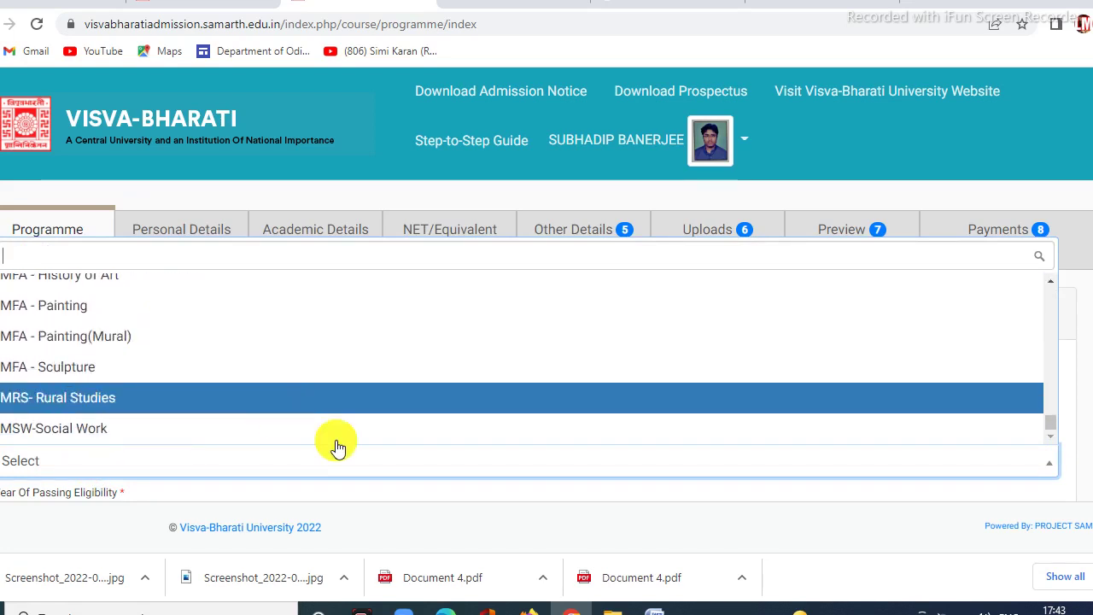
{"action": "left_click", "coordinate": [92, 438]}
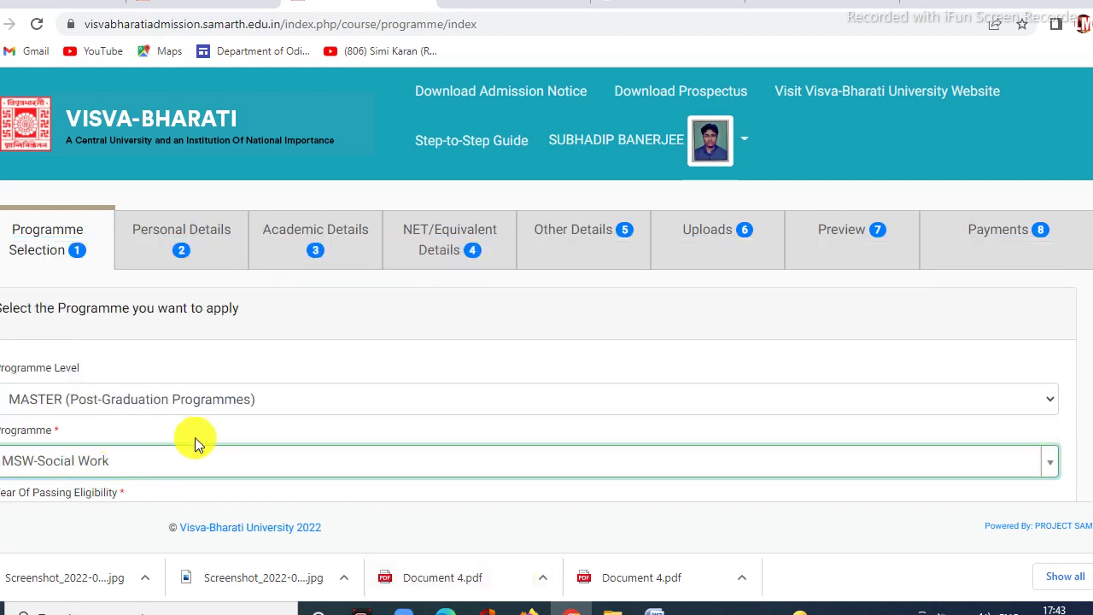
Set the year of passing eligibility to 2022 and continue past the programme selection of the MSW-Social Work application.
{"action": "scroll", "coordinate": [356, 404], "scroll_direction": "down", "scroll_amount": 1}
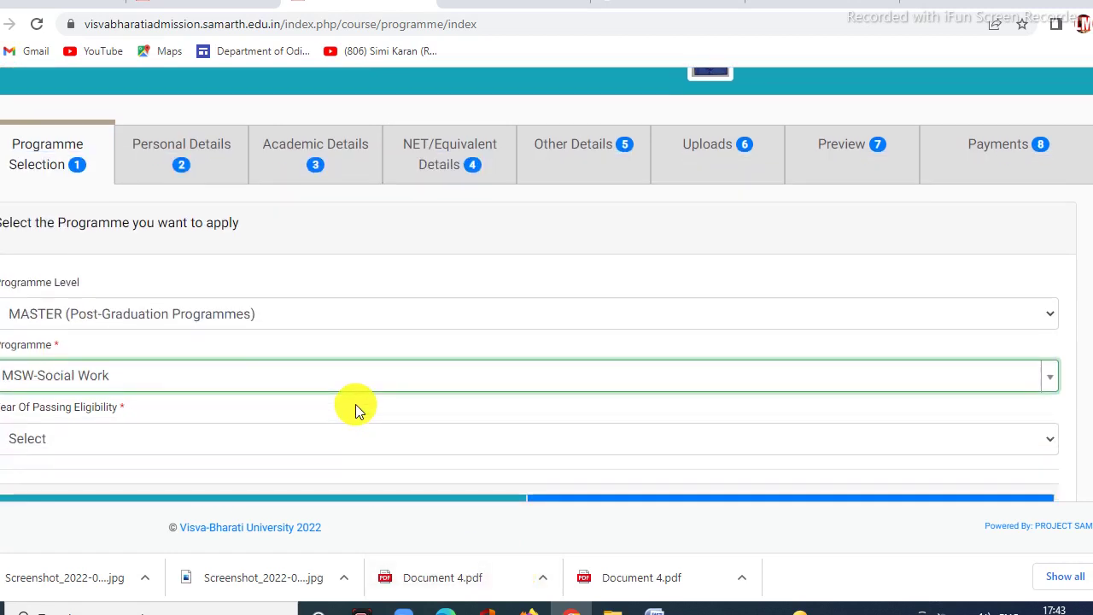
{"action": "left_click", "coordinate": [157, 437]}
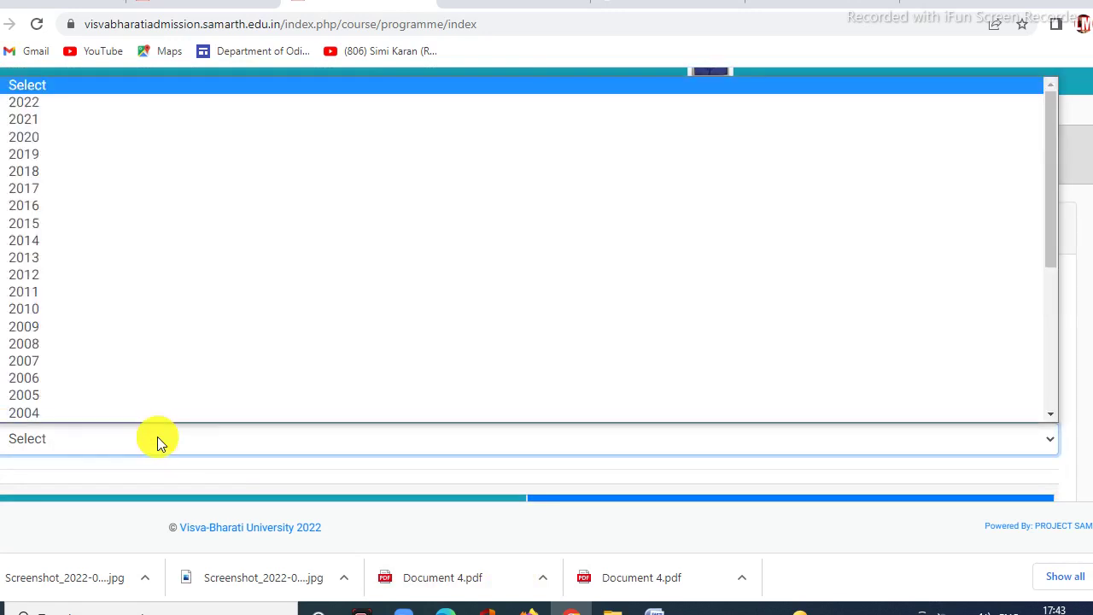
{"action": "scroll", "coordinate": [55, 149], "scroll_direction": "down", "scroll_amount": 1}
{"action": "scroll", "coordinate": [65, 127], "scroll_direction": "up", "scroll_amount": 1}
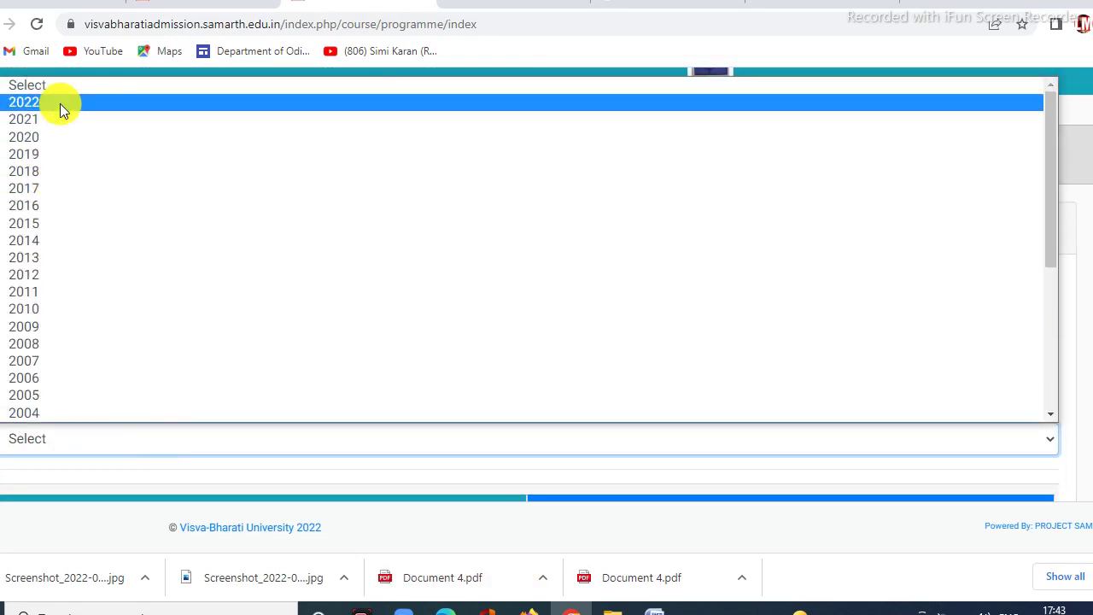
{"action": "left_click", "coordinate": [60, 101]}
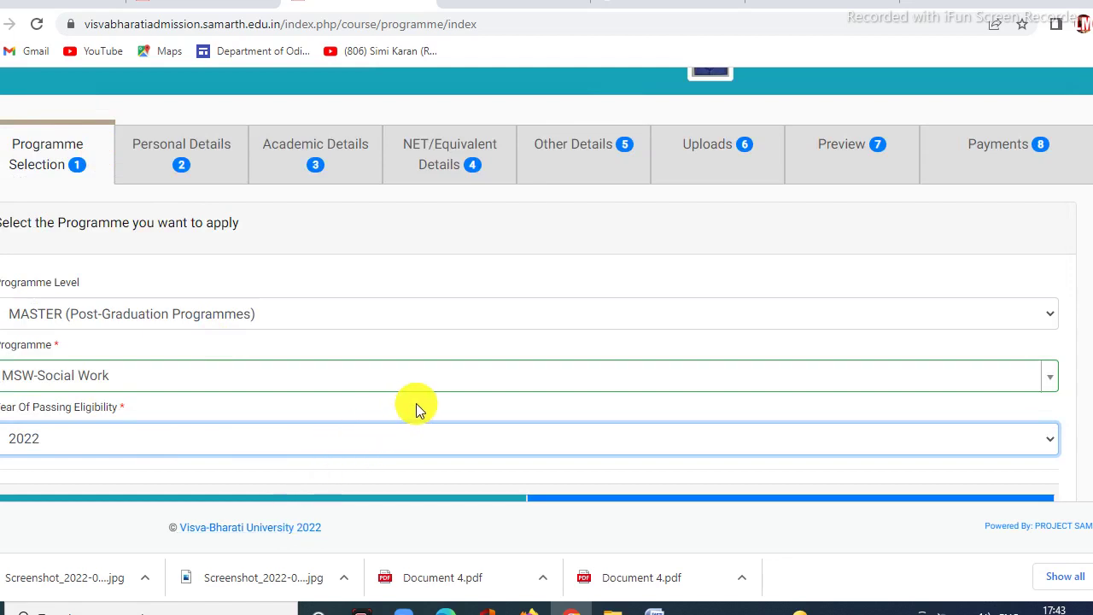
{"action": "scroll", "coordinate": [416, 403], "scroll_direction": "down", "scroll_amount": 1}
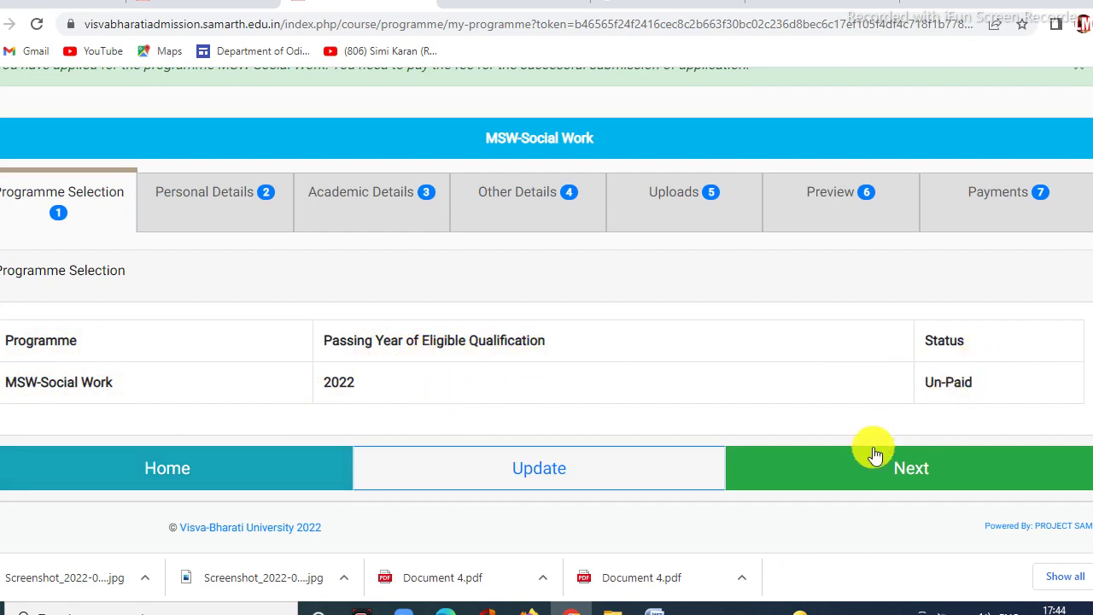
{"action": "left_click", "coordinate": [905, 480]}
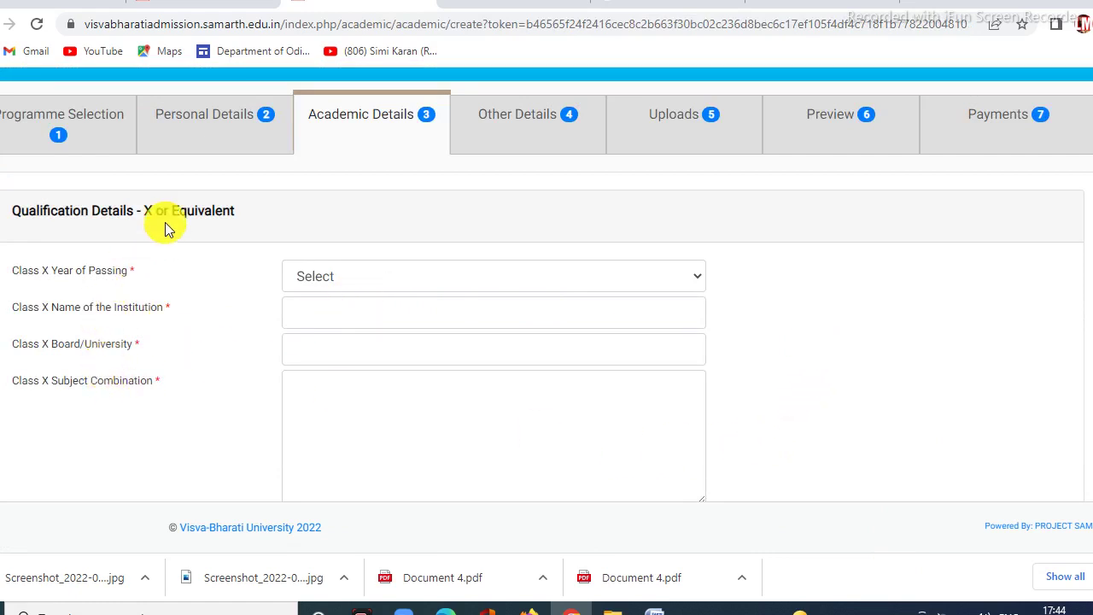
Look through the Class X year of passing options and the other Class X qualification fields without filling them in.
{"action": "left_click", "coordinate": [693, 277]}
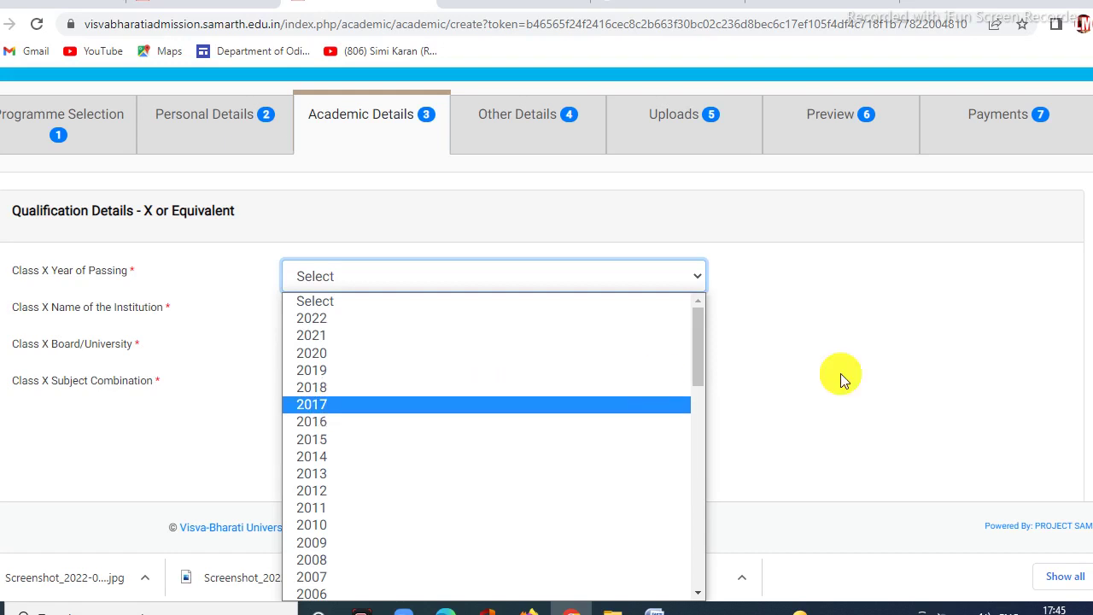
{"action": "left_click", "coordinate": [948, 331]}
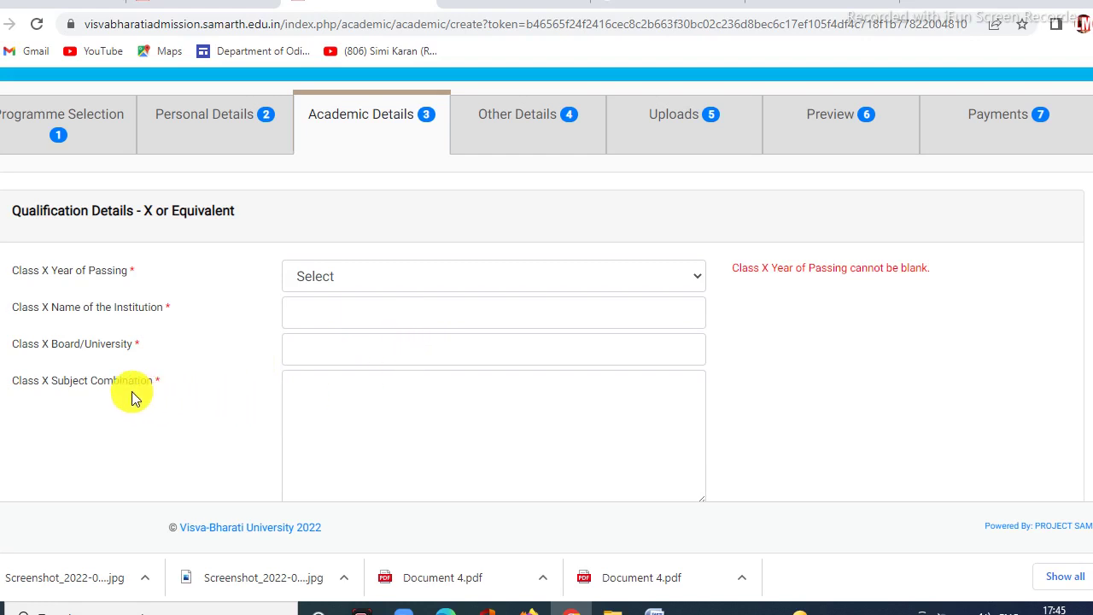
{"action": "scroll", "coordinate": [134, 390], "scroll_direction": "down", "scroll_amount": 1}
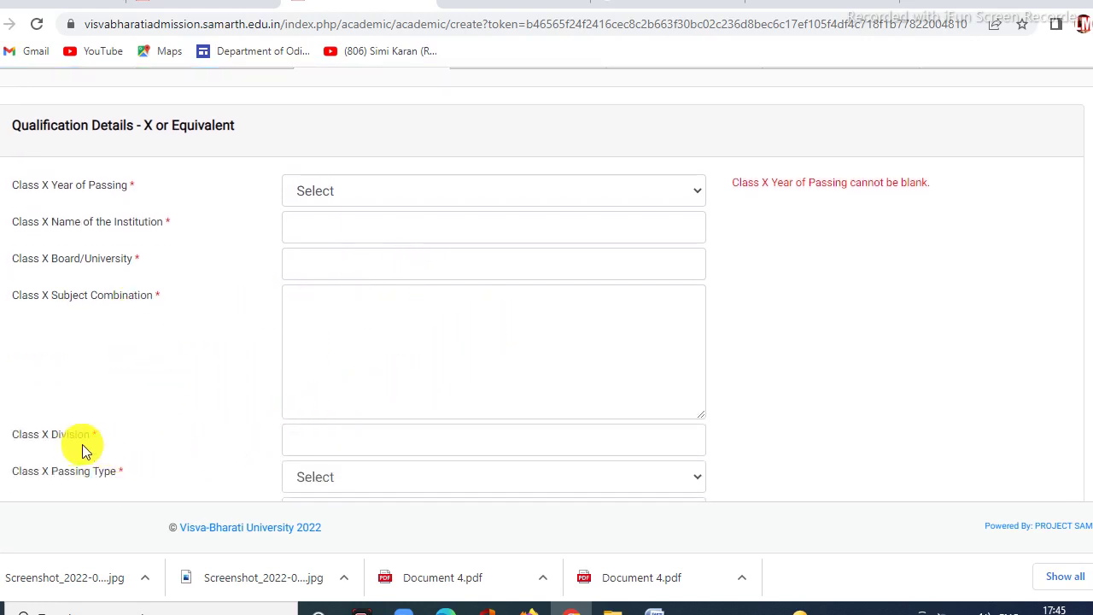
{"action": "scroll", "coordinate": [193, 391], "scroll_direction": "down", "scroll_amount": 1}
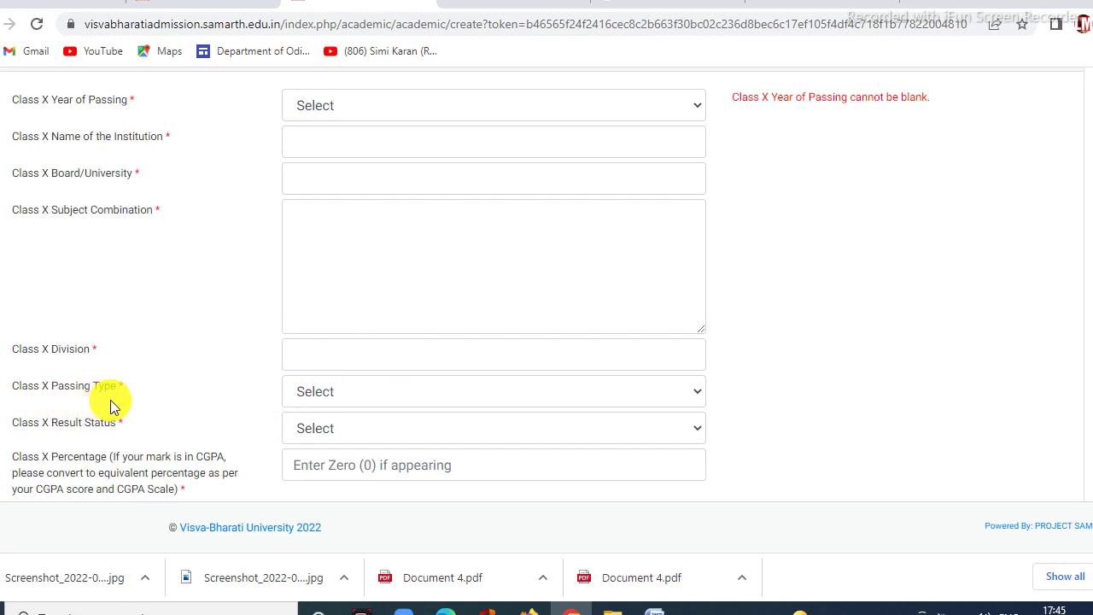
Set the Class X passing type to Marks and the result status to Passed.
{"action": "left_click", "coordinate": [392, 392]}
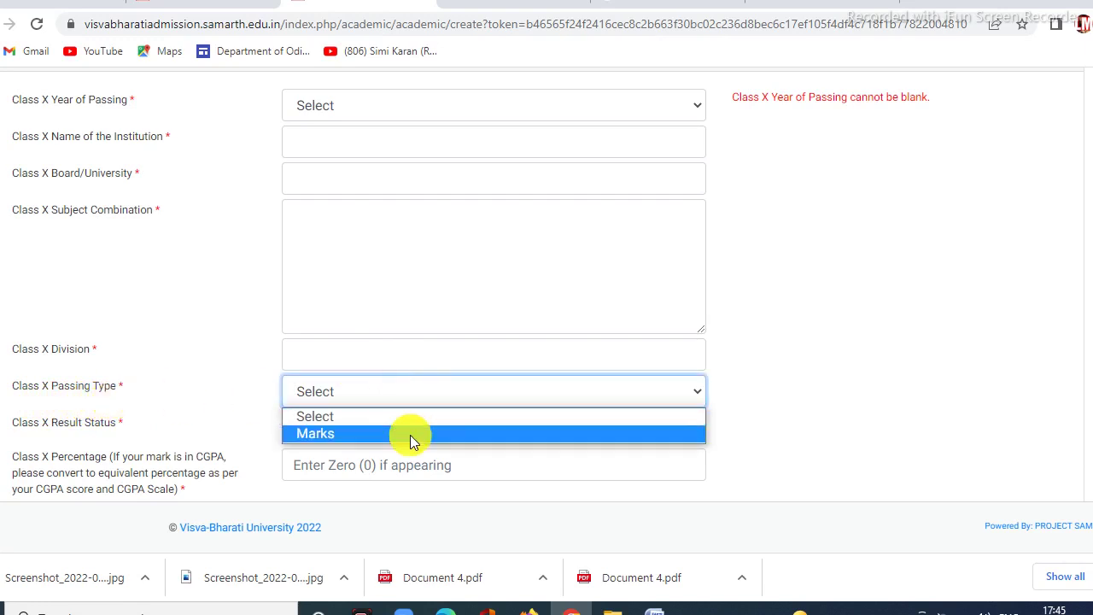
{"action": "left_click", "coordinate": [484, 438]}
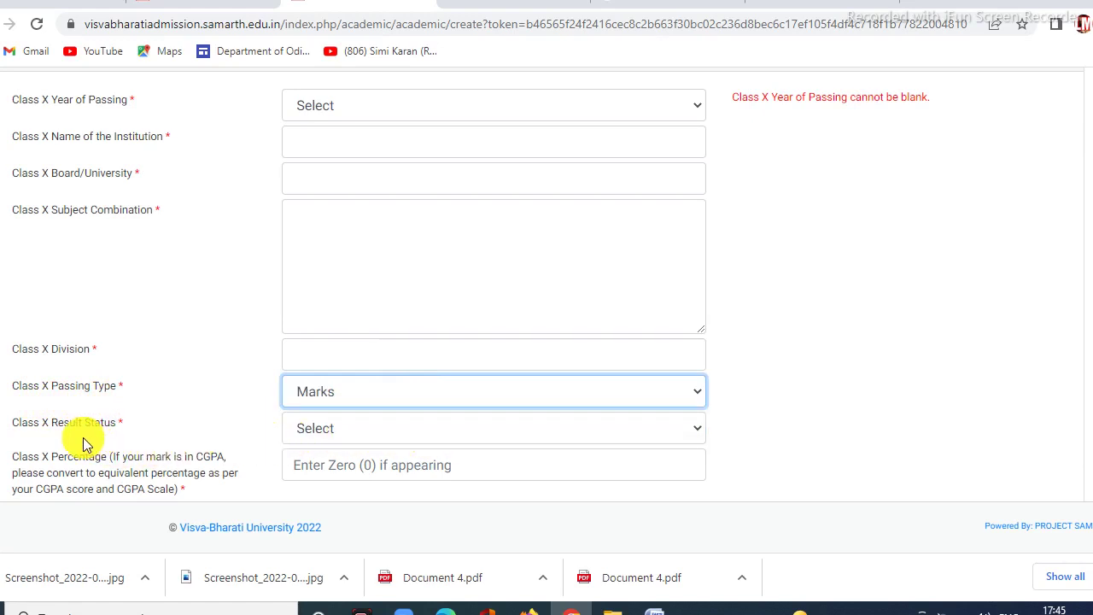
{"action": "left_click", "coordinate": [405, 430]}
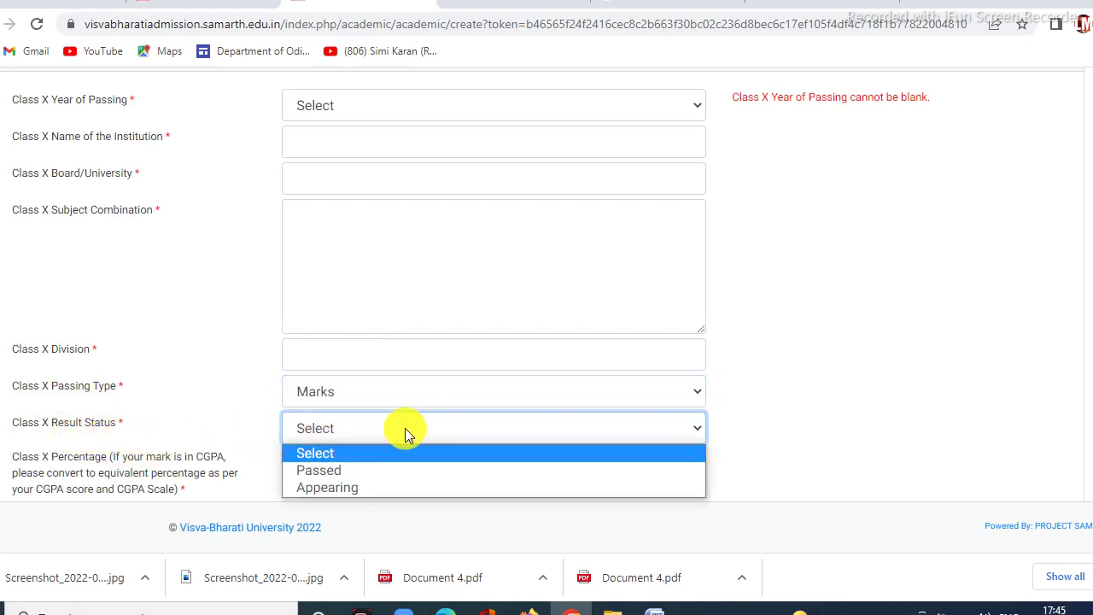
{"action": "left_click", "coordinate": [461, 429]}
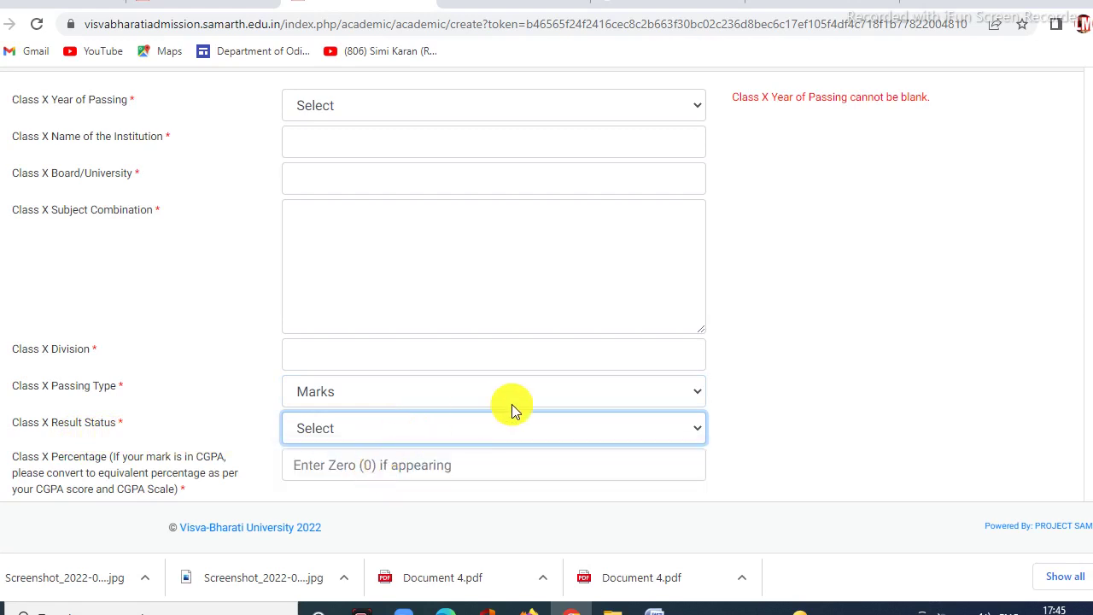
{"action": "key", "text": "Down"}
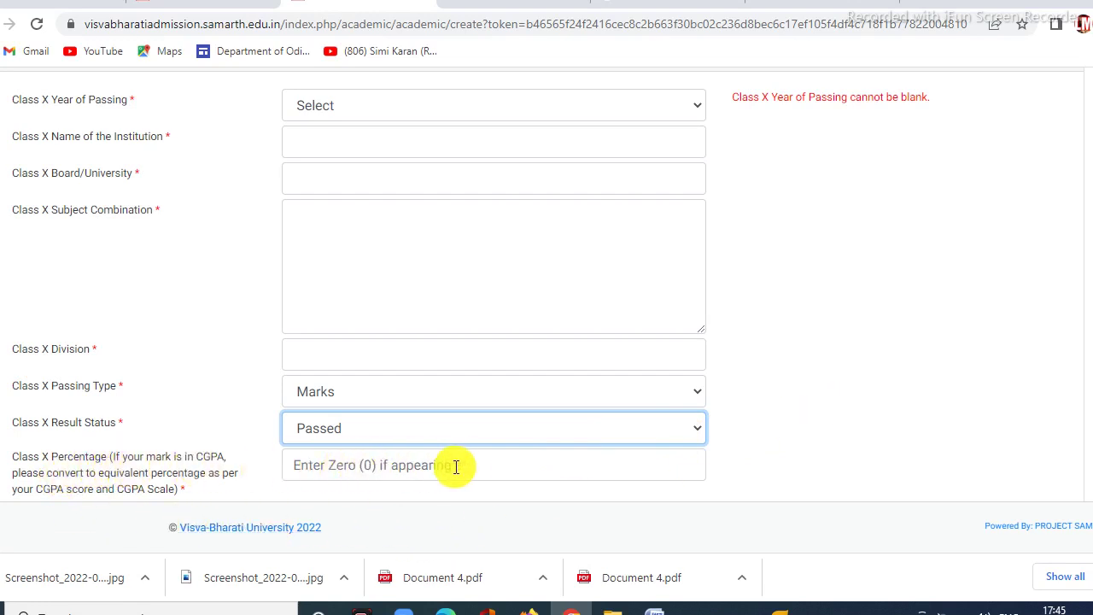
Look through the Class X percentage, number of subjects and subject-wise practical and theory marks fields.
{"action": "scroll", "coordinate": [546, 468], "scroll_direction": "down", "scroll_amount": 1}
{"action": "scroll", "coordinate": [540, 468], "scroll_direction": "down", "scroll_amount": 1}
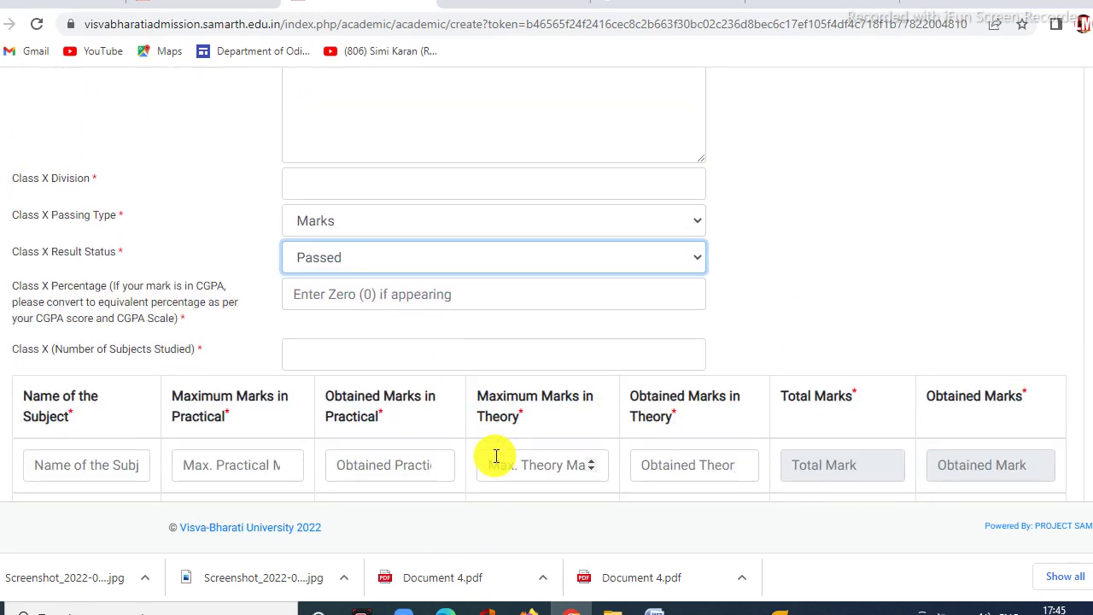
{"action": "scroll", "coordinate": [439, 442], "scroll_direction": "down", "scroll_amount": 1}
{"action": "scroll", "coordinate": [435, 440], "scroll_direction": "down", "scroll_amount": 1}
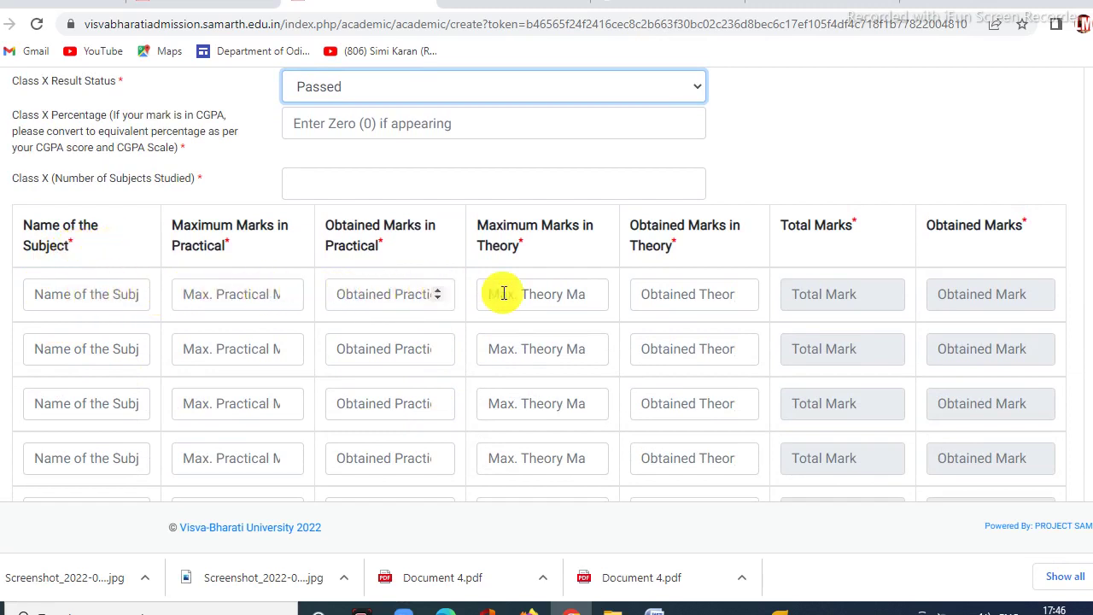
{"action": "scroll", "coordinate": [675, 307], "scroll_direction": "down", "scroll_amount": 1}
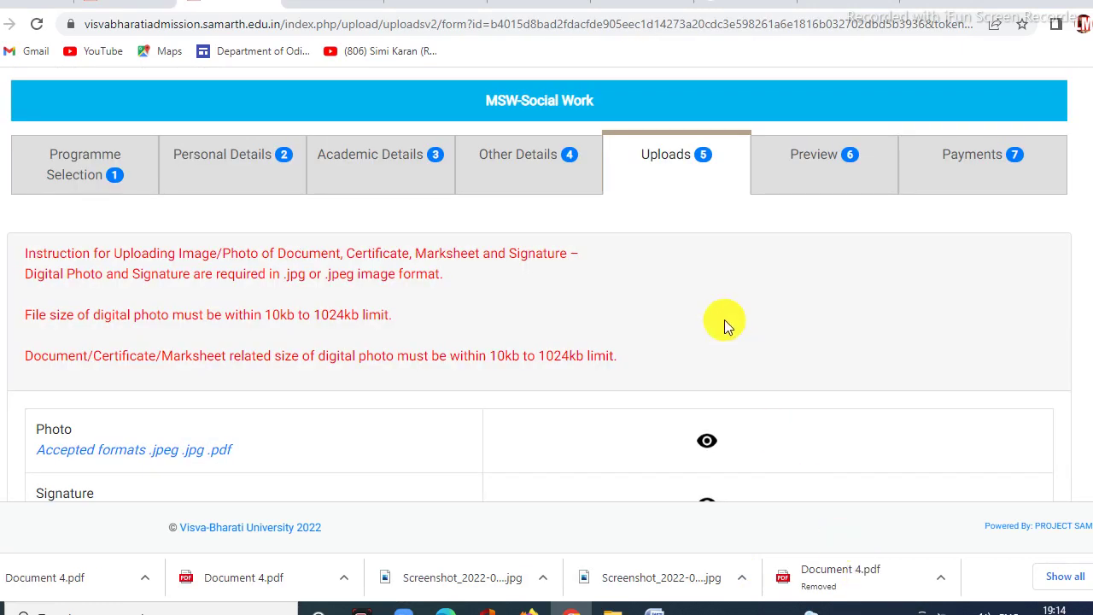
Review the upload instructions and the document list through the Class XII marksheet, and open the application preview.
{"action": "scroll", "coordinate": [718, 315], "scroll_direction": "down", "scroll_amount": 1}
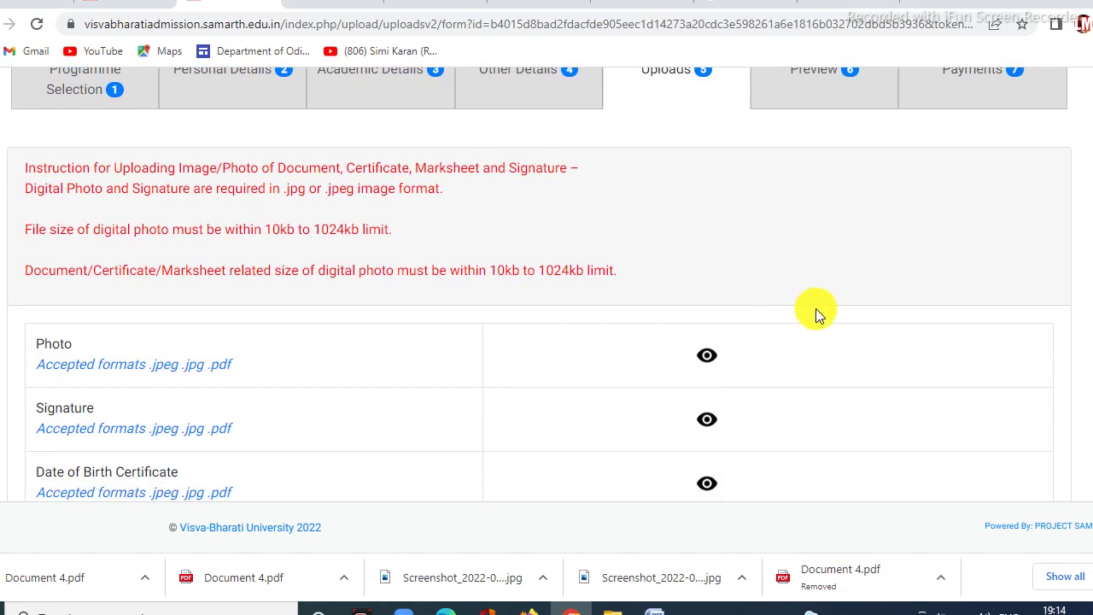
{"action": "scroll", "coordinate": [815, 314], "scroll_direction": "down", "scroll_amount": 1}
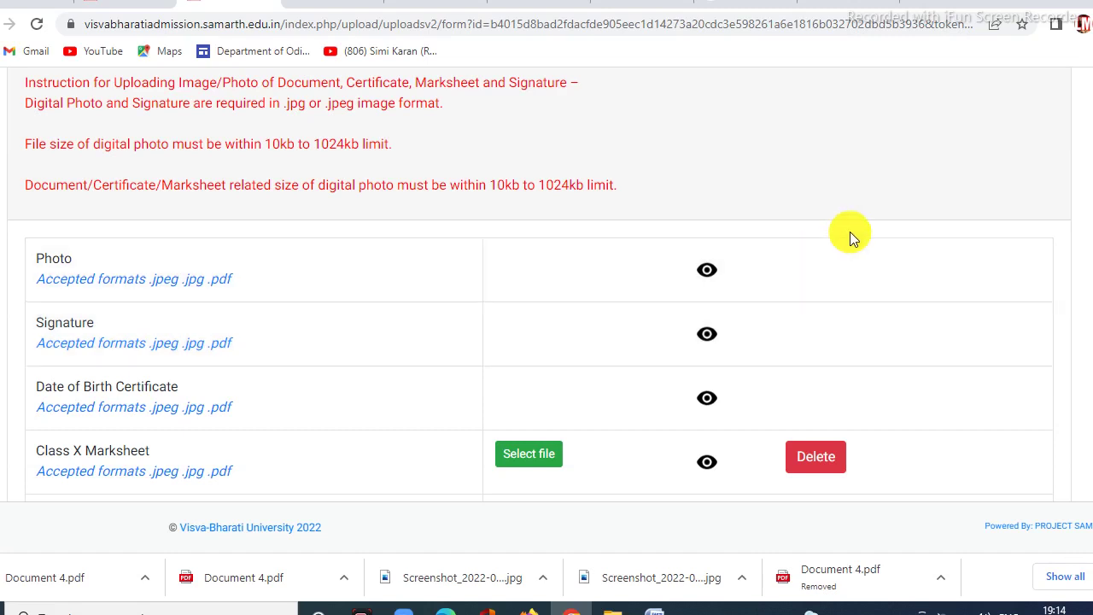
{"action": "scroll", "coordinate": [849, 231], "scroll_direction": "down", "scroll_amount": 1}
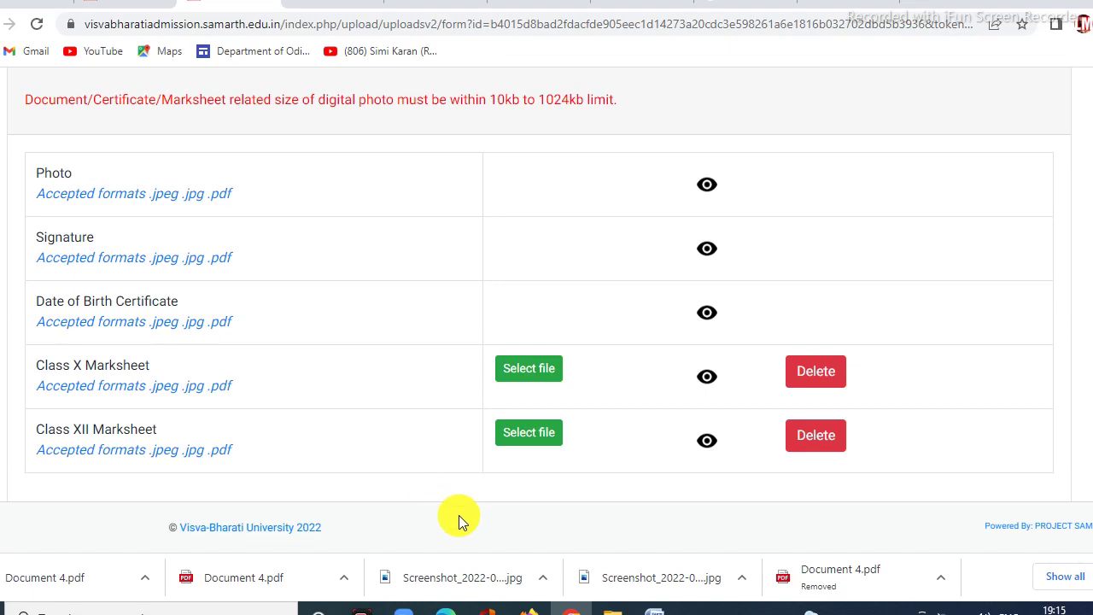
{"action": "scroll", "coordinate": [589, 469], "scroll_direction": "down", "scroll_amount": 1}
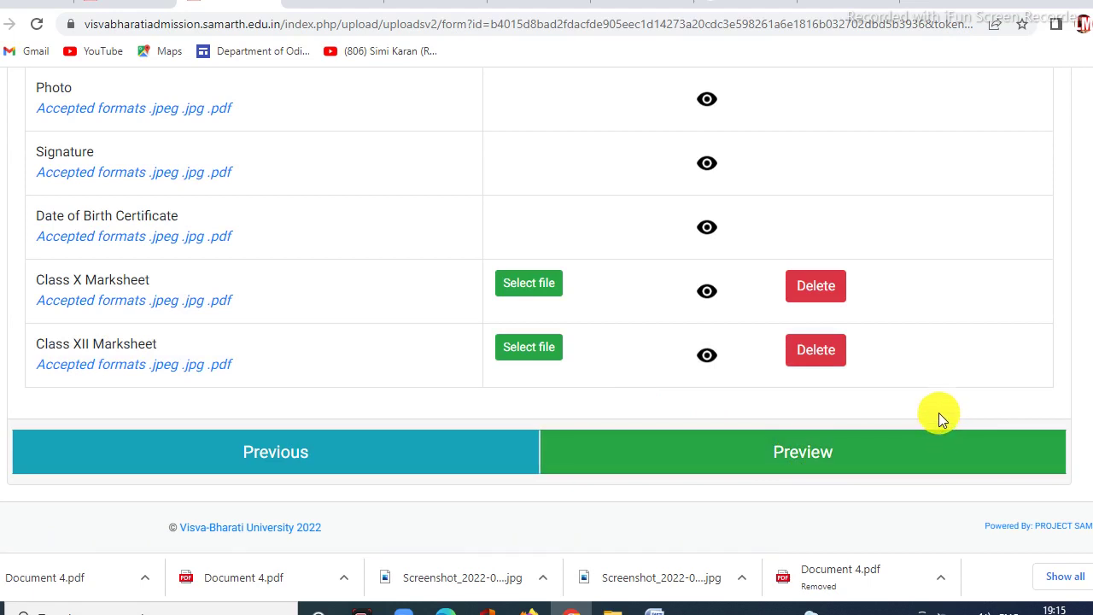
{"action": "left_click", "coordinate": [930, 448]}
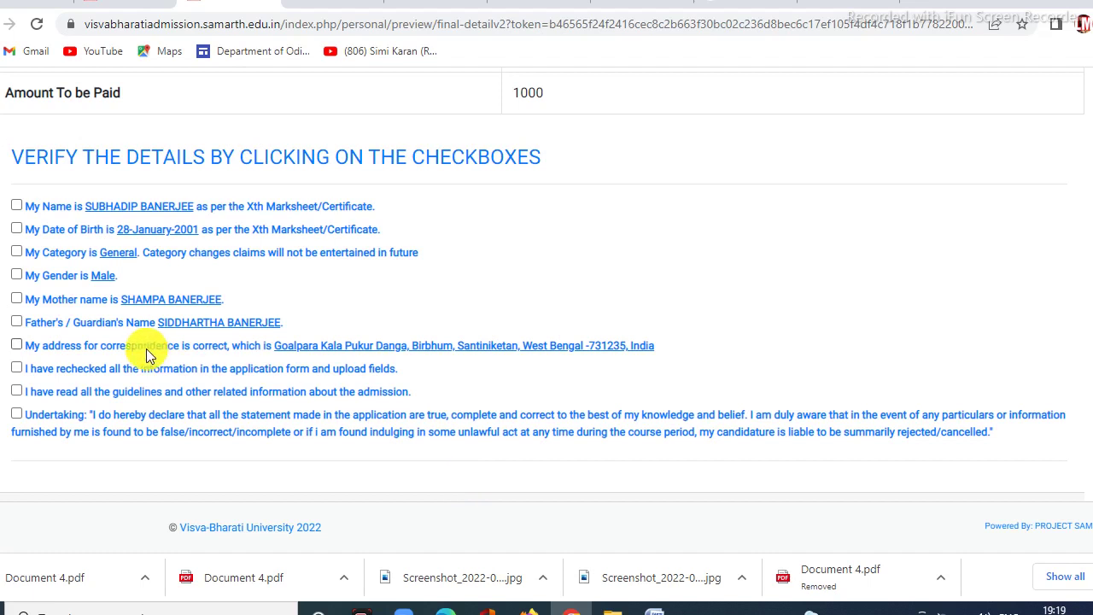
Verify the applicant's name, date of birth, category, gender, mother's name, father's or guardian's name and correspondence address in the verification checklist.
{"action": "left_click", "coordinate": [17, 209]}
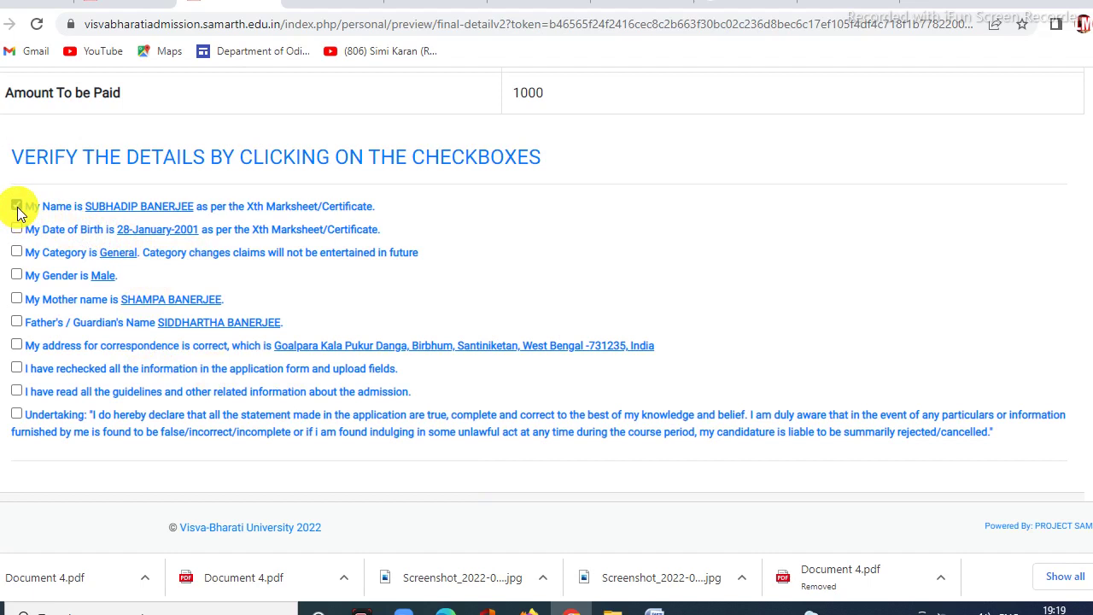
{"action": "left_click", "coordinate": [19, 232]}
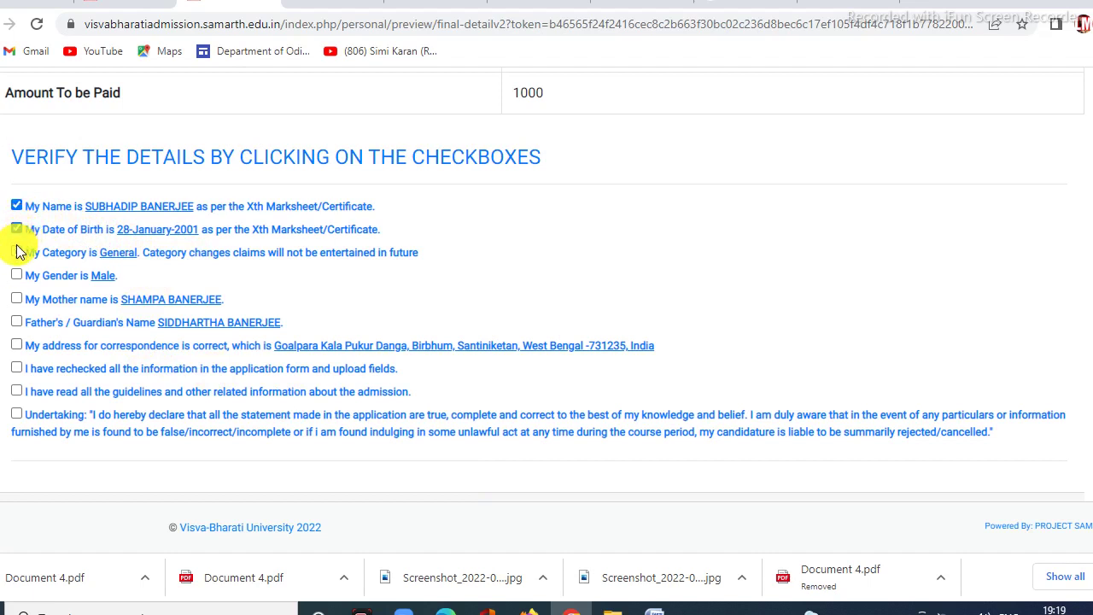
{"action": "left_click", "coordinate": [17, 253]}
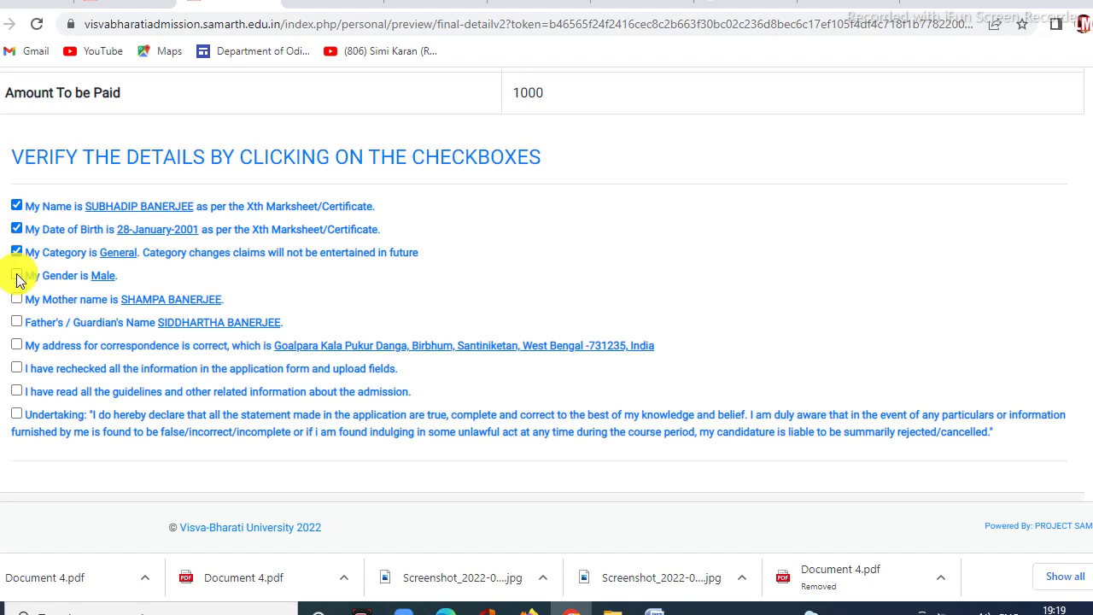
{"action": "left_click", "coordinate": [17, 276]}
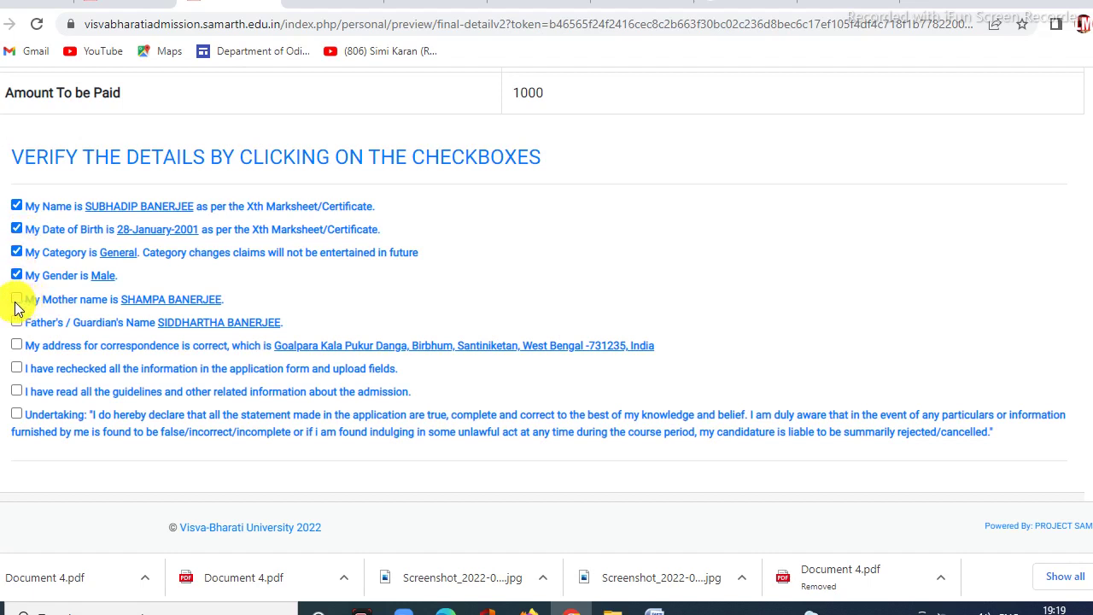
{"action": "left_click", "coordinate": [15, 301]}
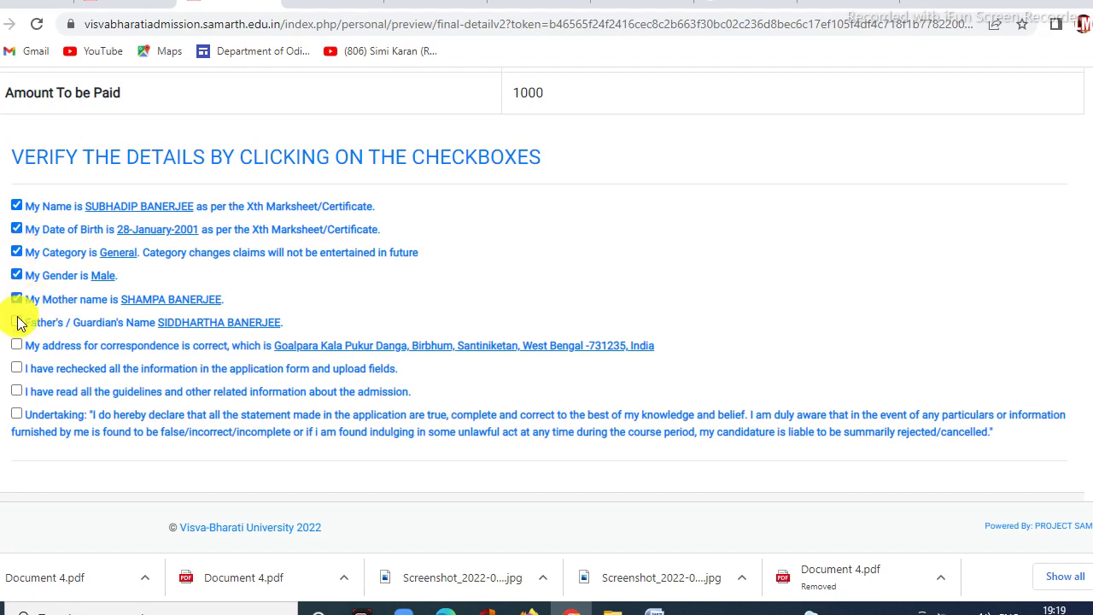
{"action": "left_click", "coordinate": [18, 324]}
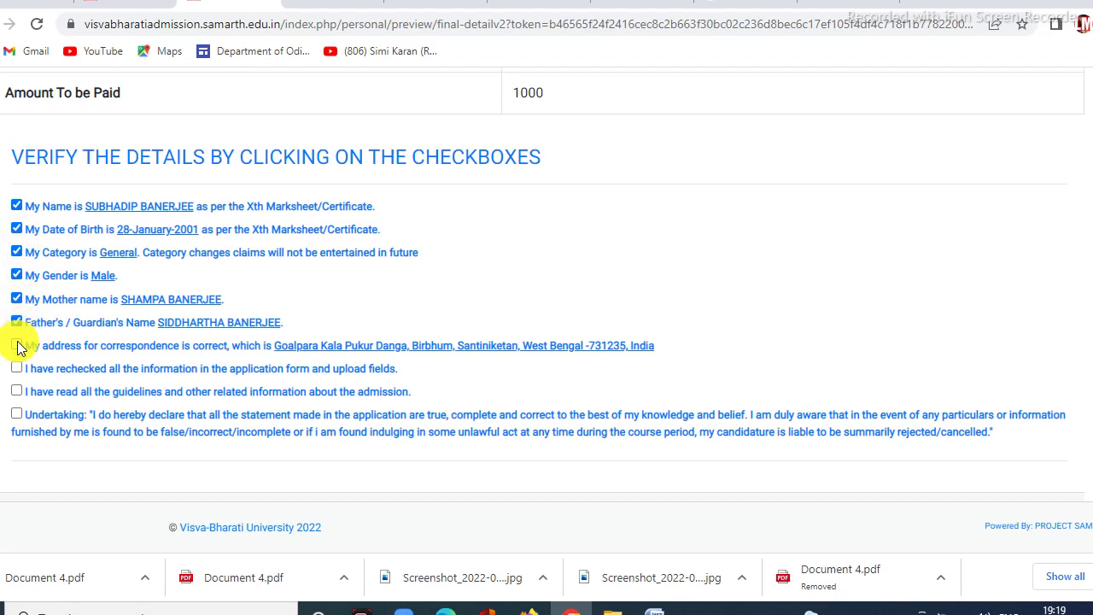
{"action": "left_click", "coordinate": [17, 346]}
Confirm that the form and uploads were rechecked and the guidelines read, and accept the undertaking.
{"action": "left_click", "coordinate": [16, 368]}
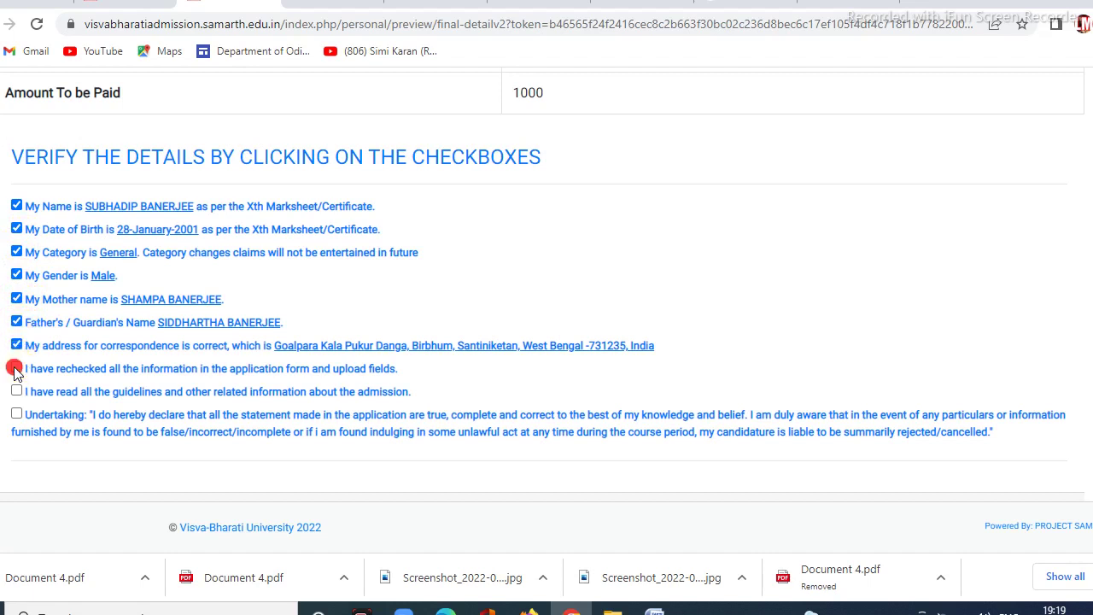
{"action": "left_click", "coordinate": [16, 392]}
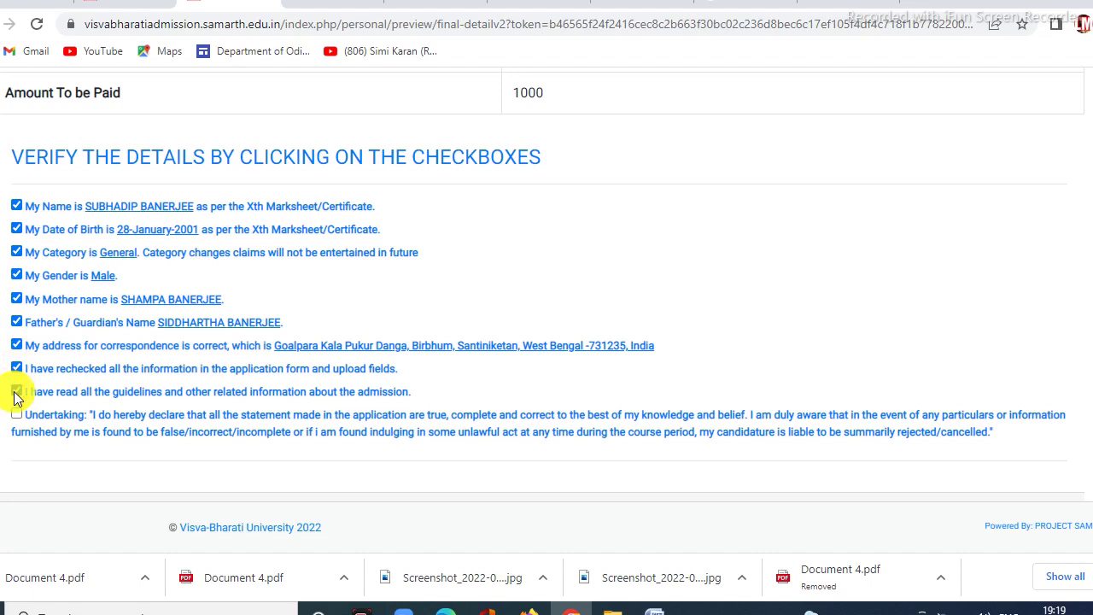
{"action": "left_click", "coordinate": [15, 415]}
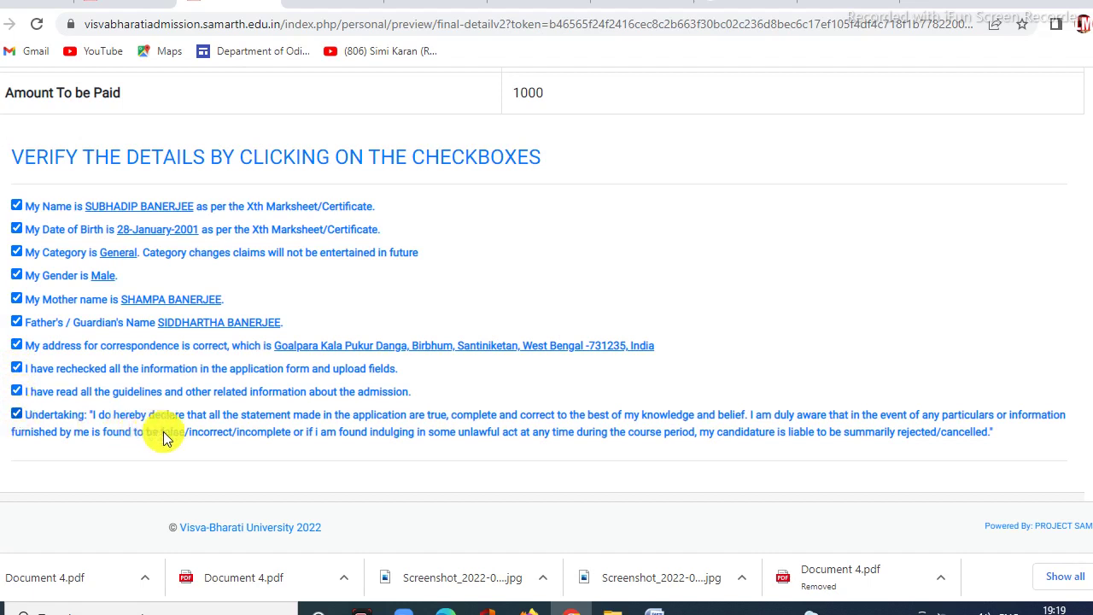